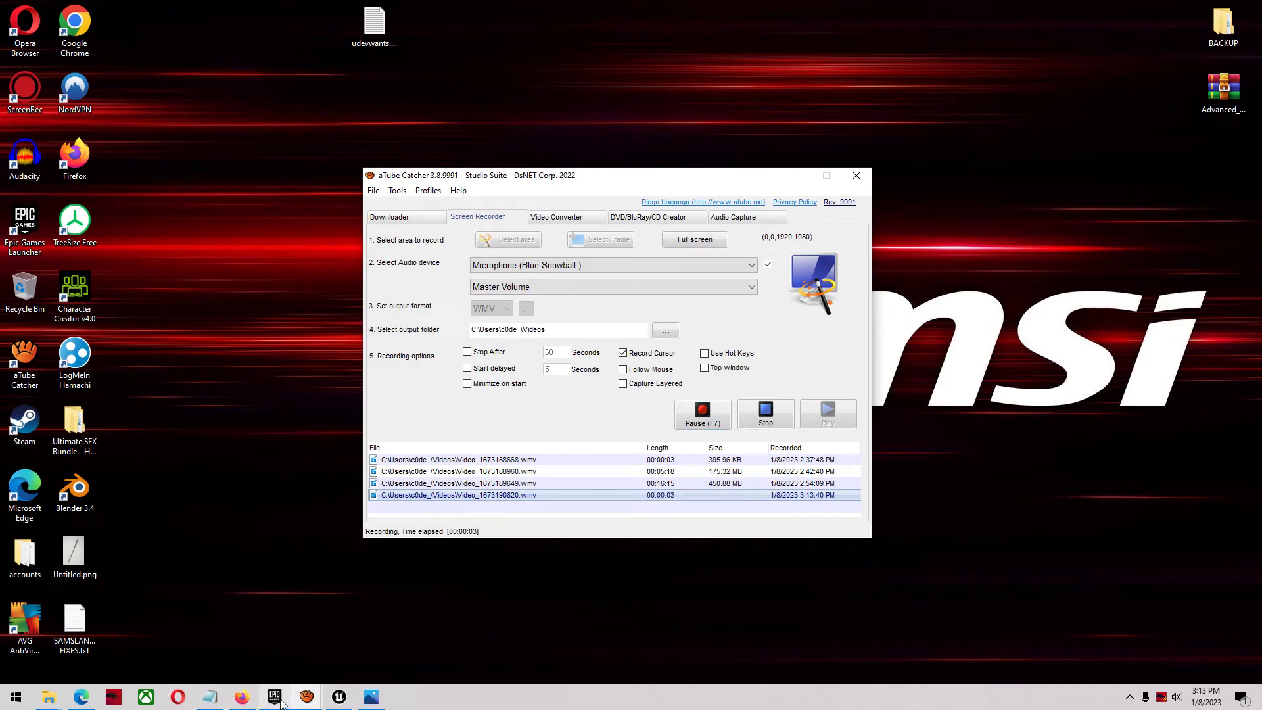
- Switch to Unreal Editor and open the content folder Zombie_Anims/AnimationSequence/Zombie_Attack
mouse_move(276, 703)
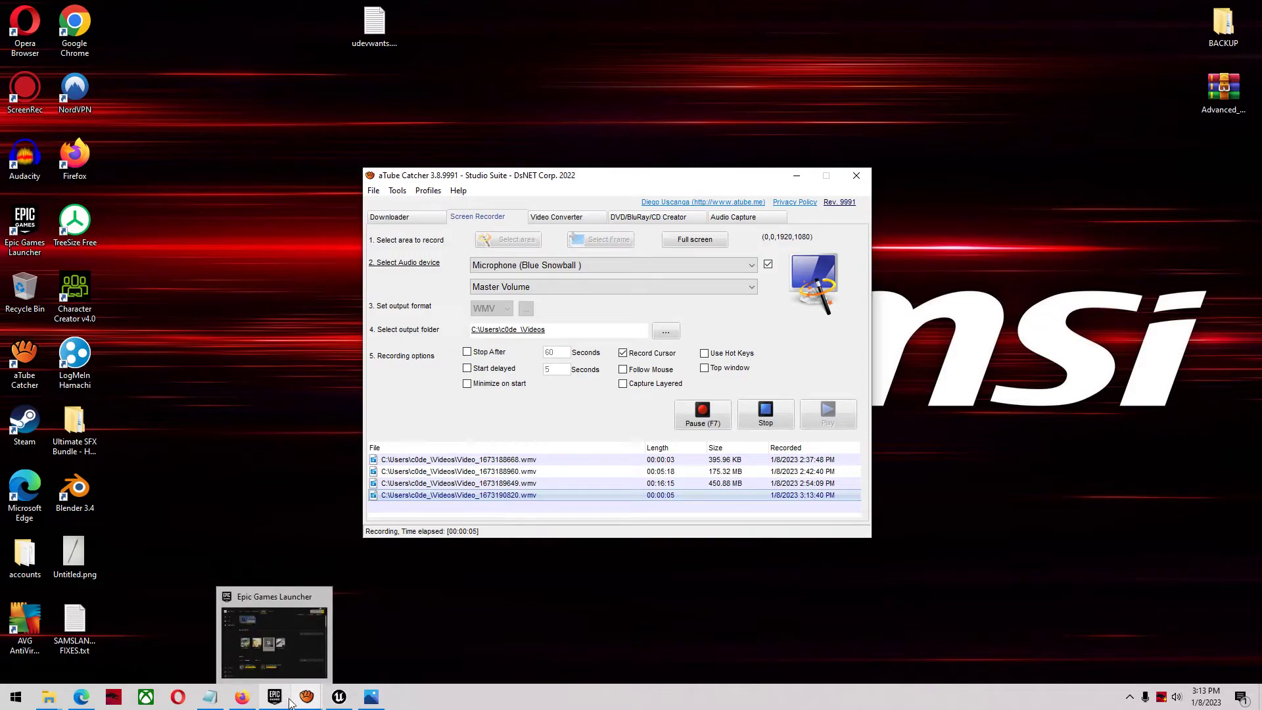
click(339, 697)
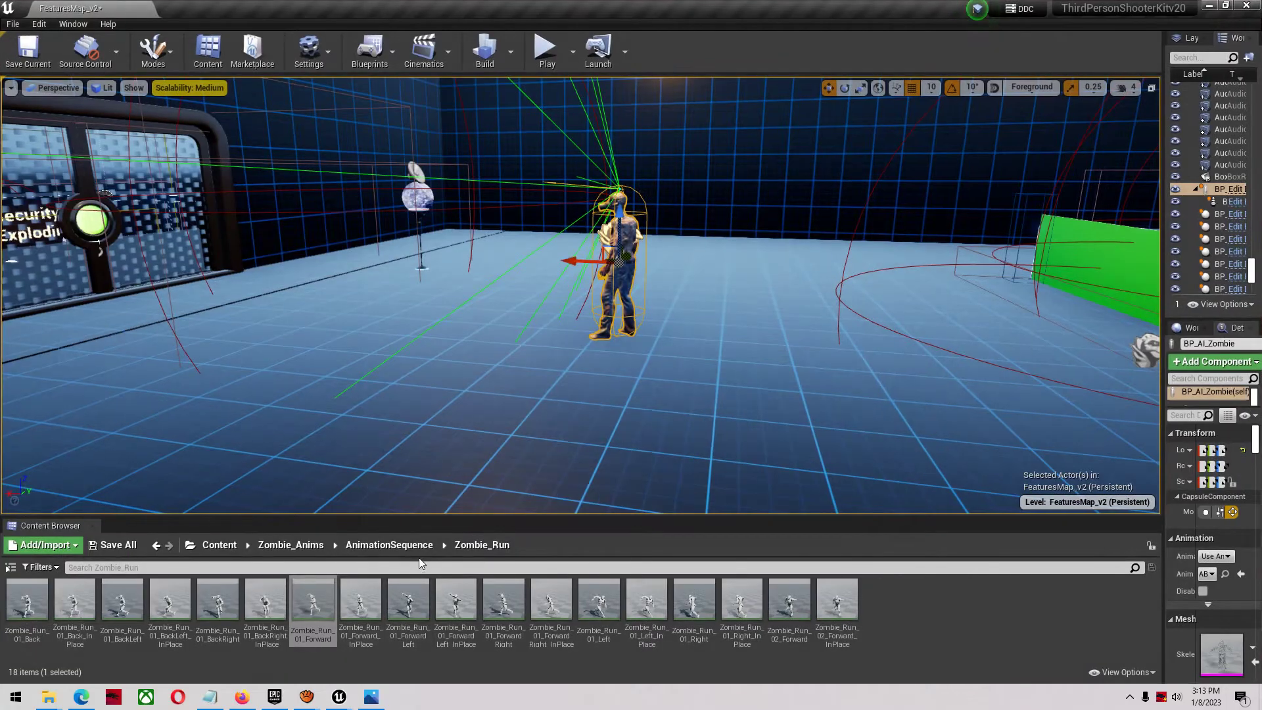
mouse_move(419, 387)
right_down()
mouse_move(394, 386)
mouse_move(451, 392)
mouse_move(431, 402)
right_up()
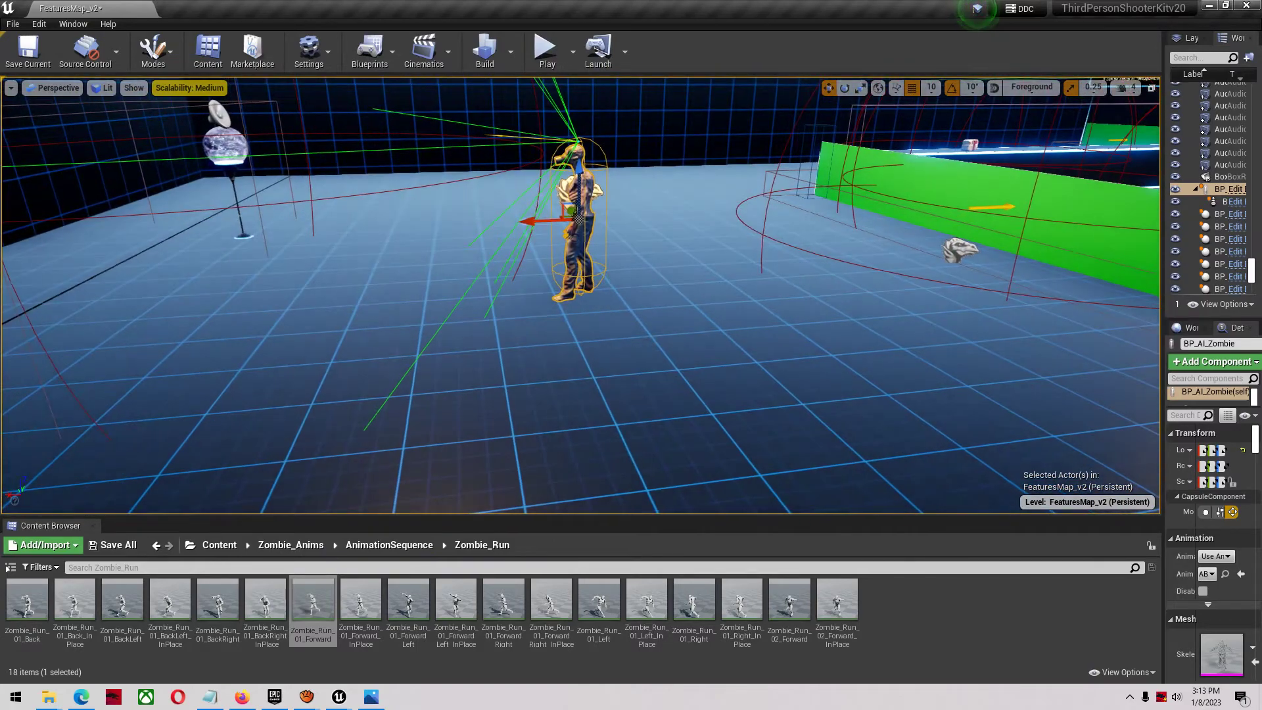
click(219, 545)
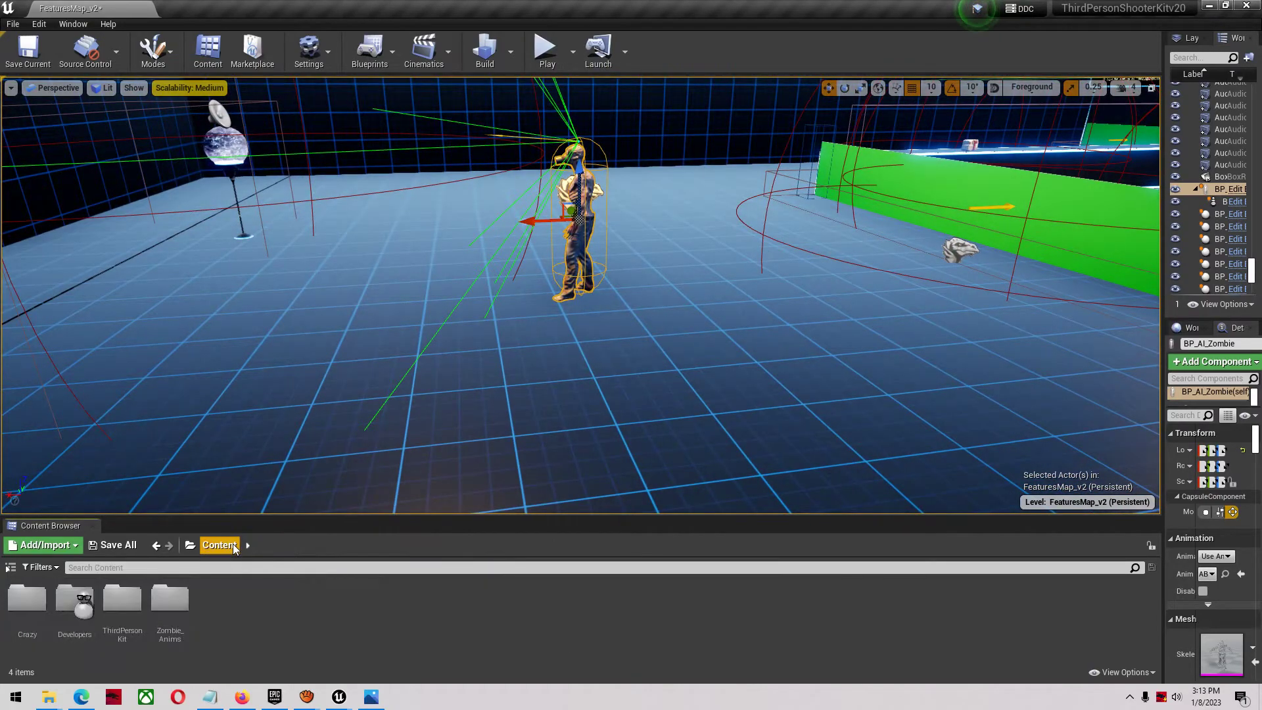
double_click(183, 641)
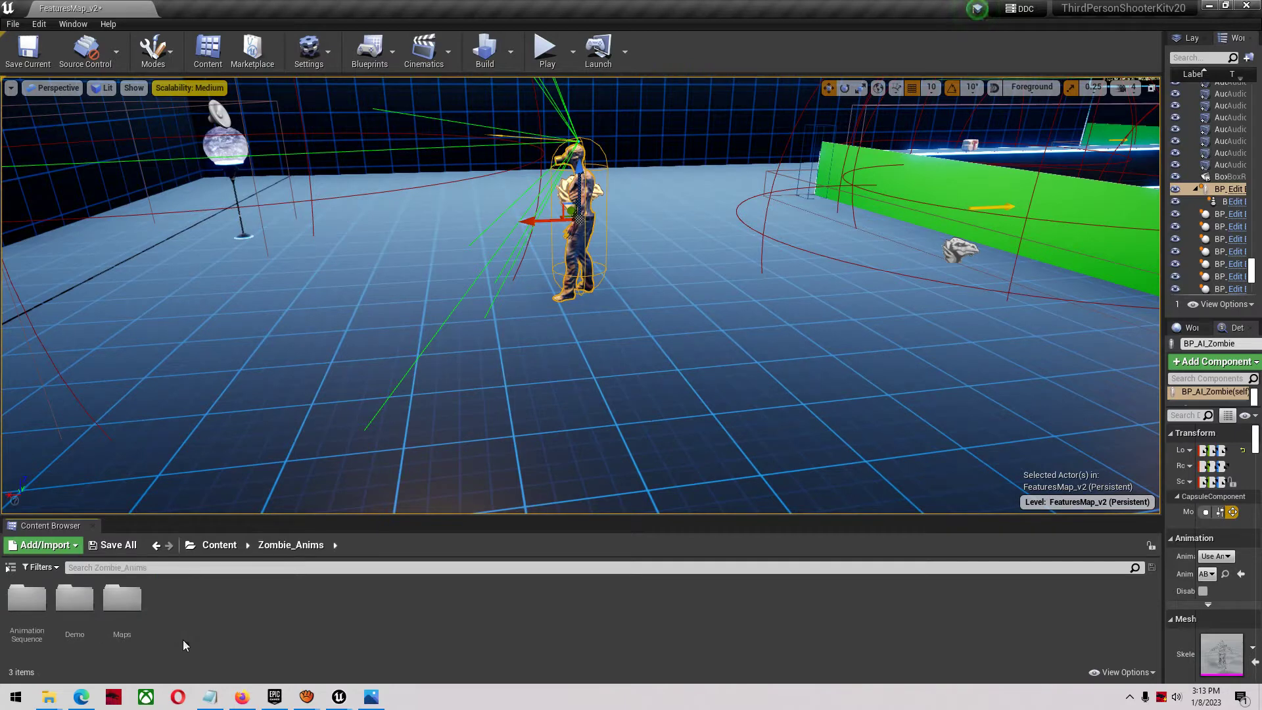
double_click(37, 630)
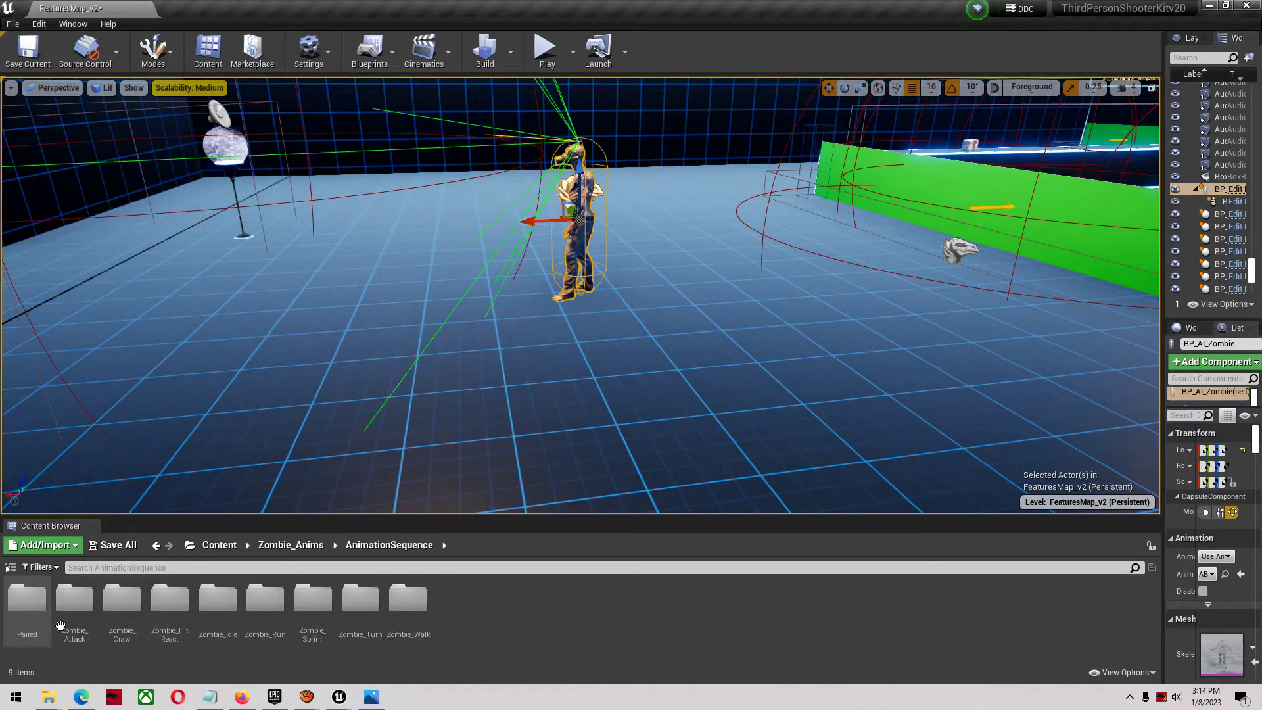
double_click(76, 618)
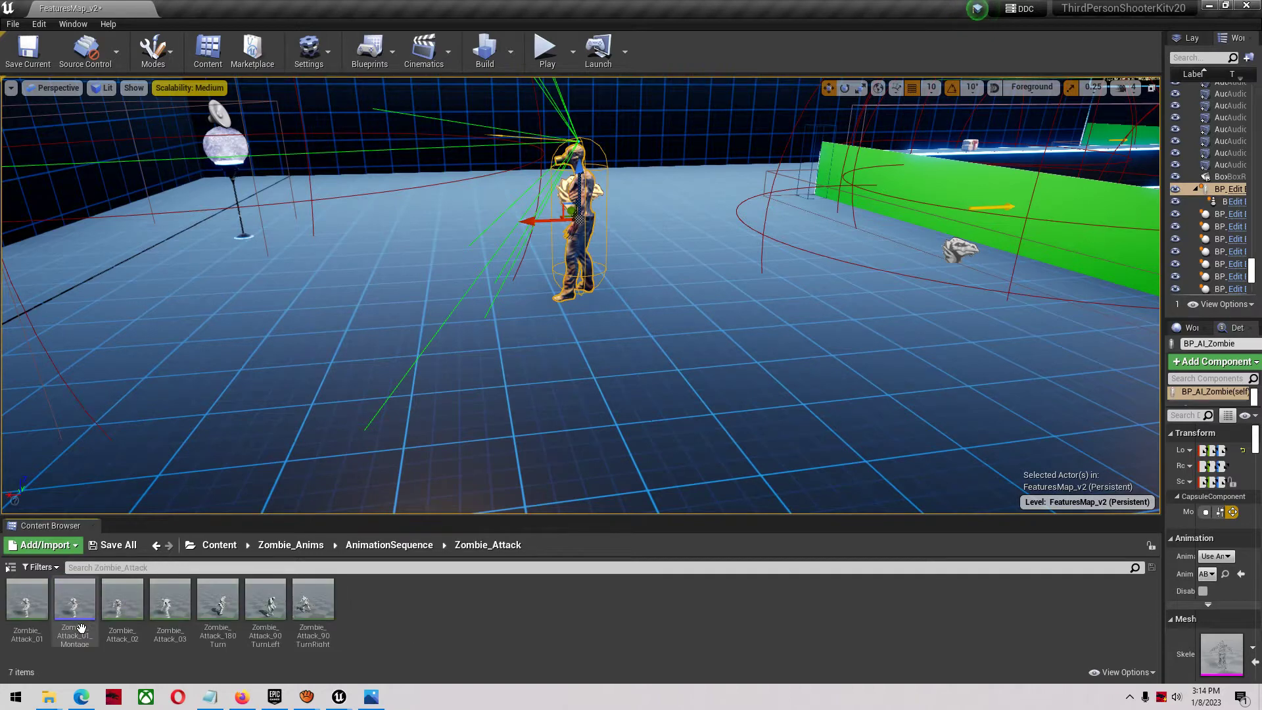
right_click(132, 611)
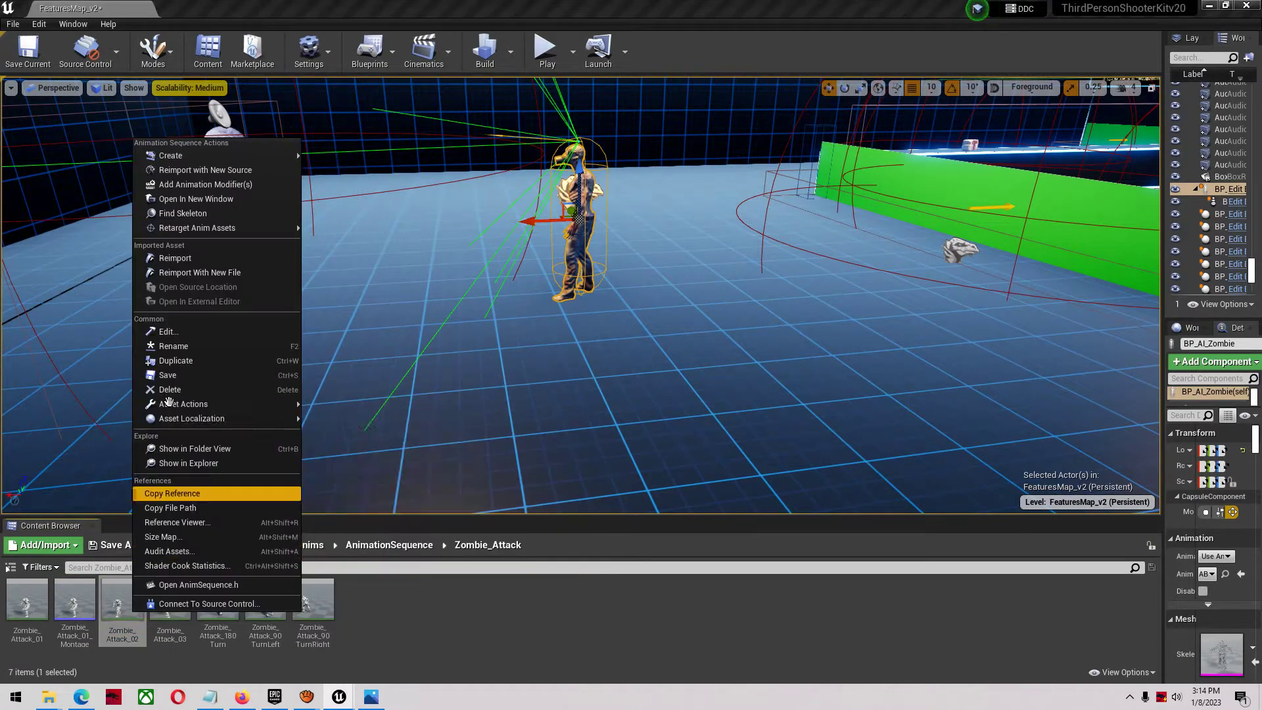
mouse_move(191, 229)
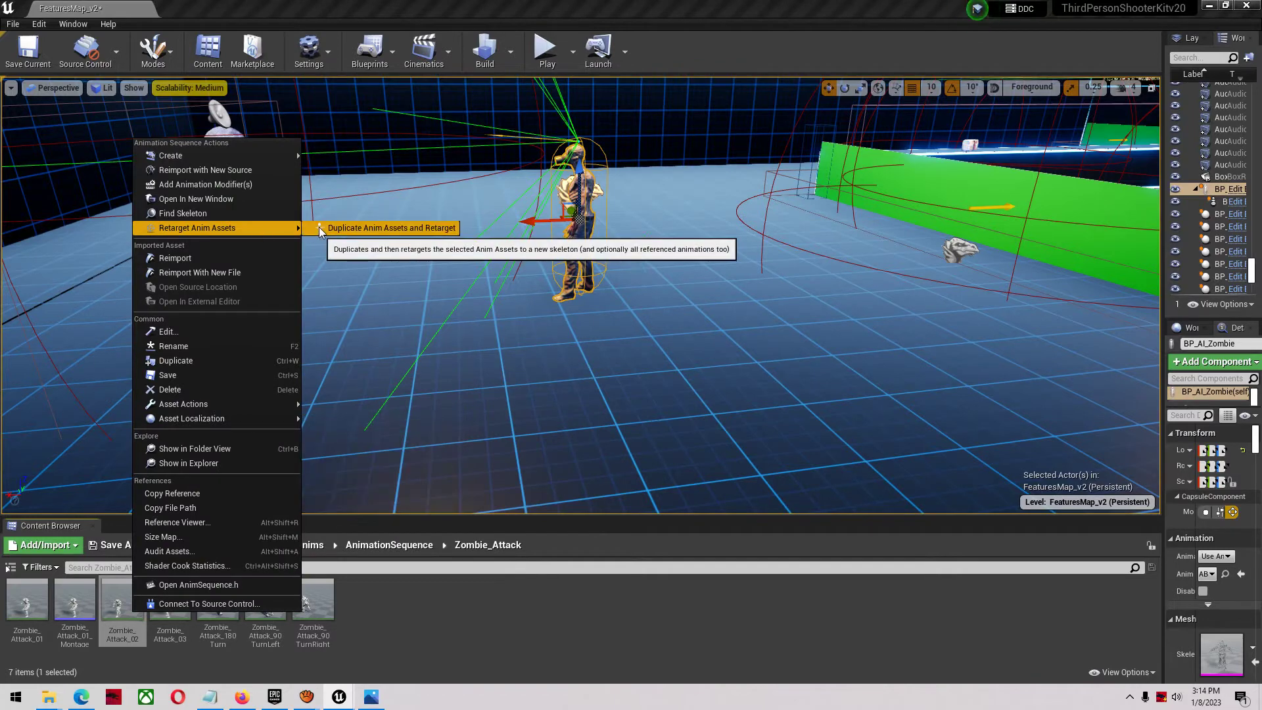
click(355, 228)
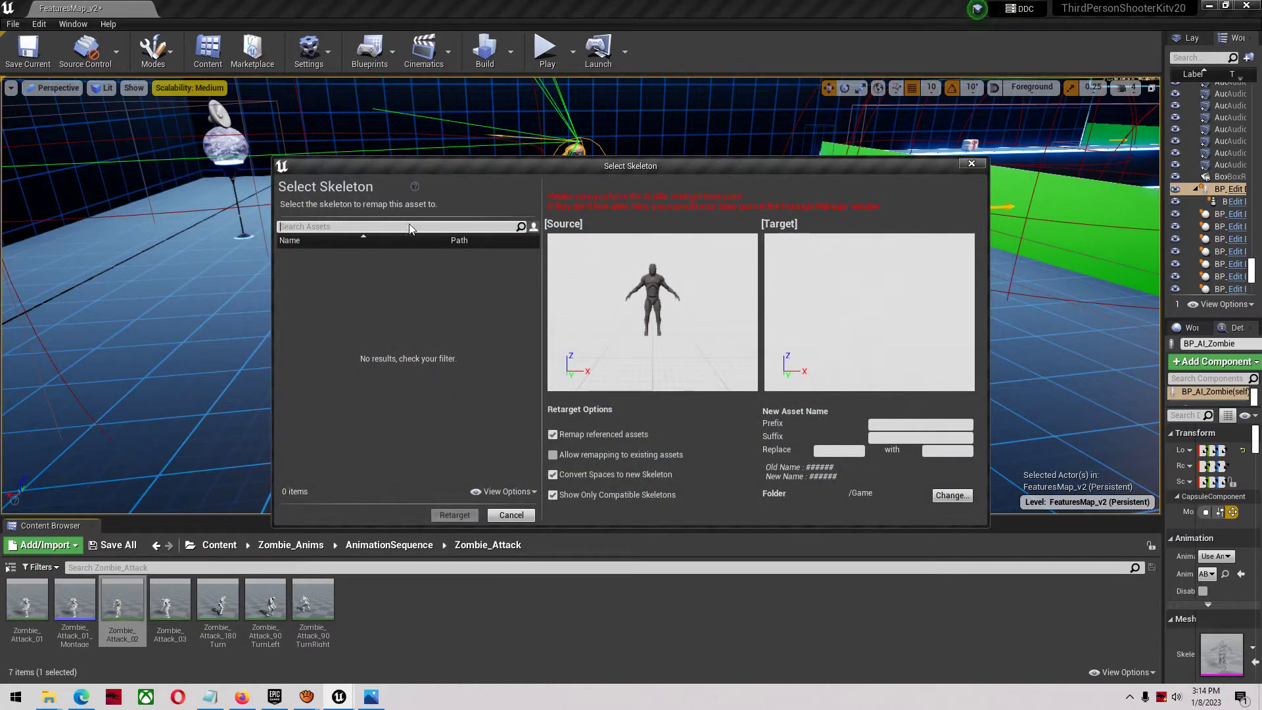
click(592, 495)
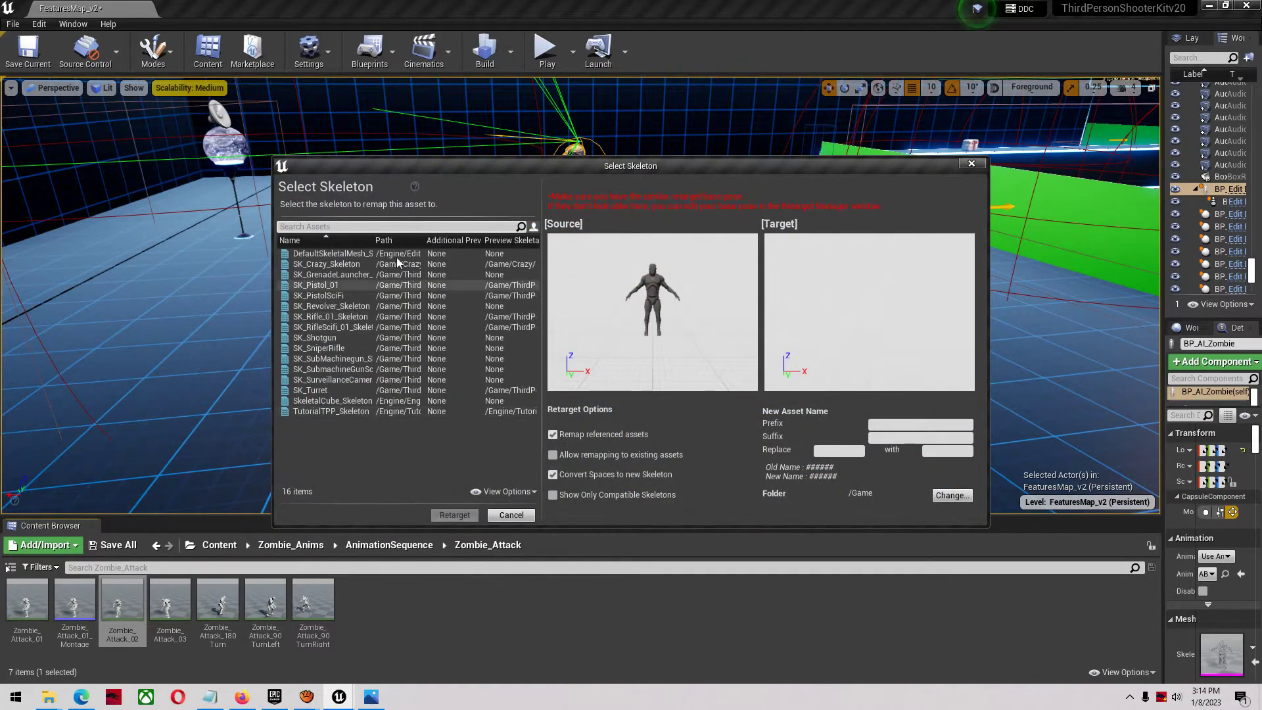
click(355, 227)
text(manne)
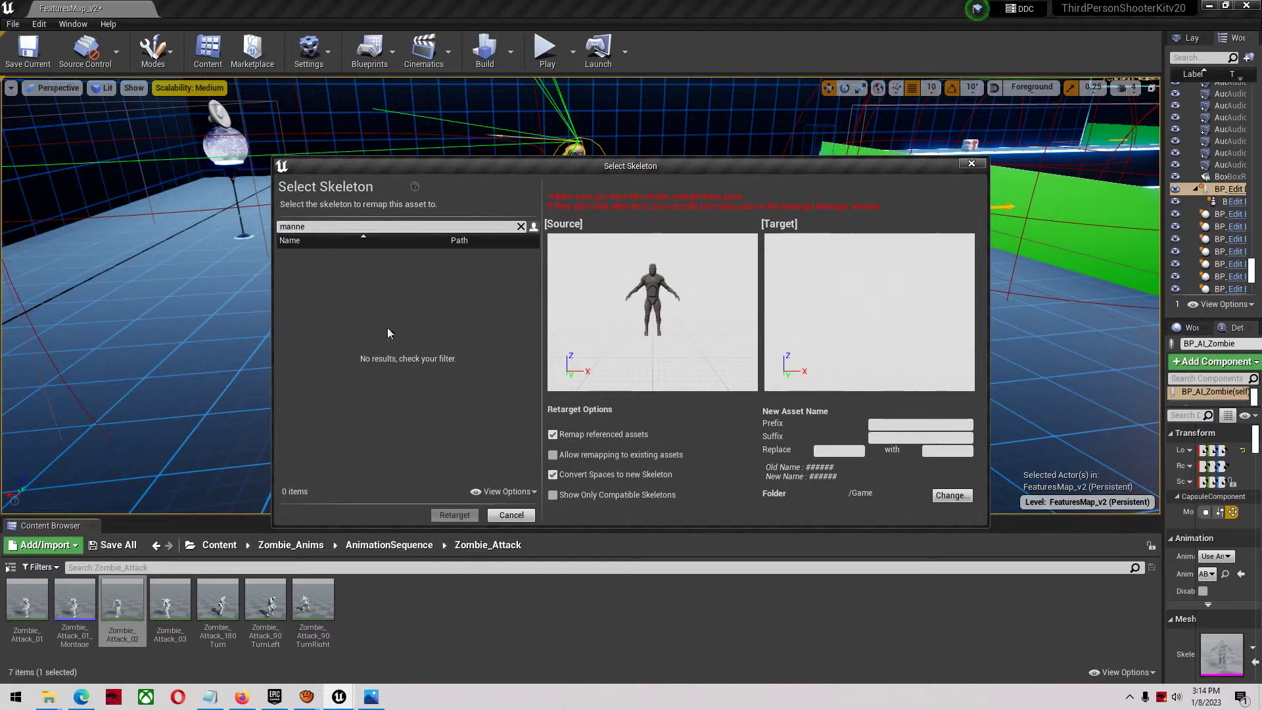
click(972, 165)
key(w)
right_drag(597, 369, 621, 360)
key(s)
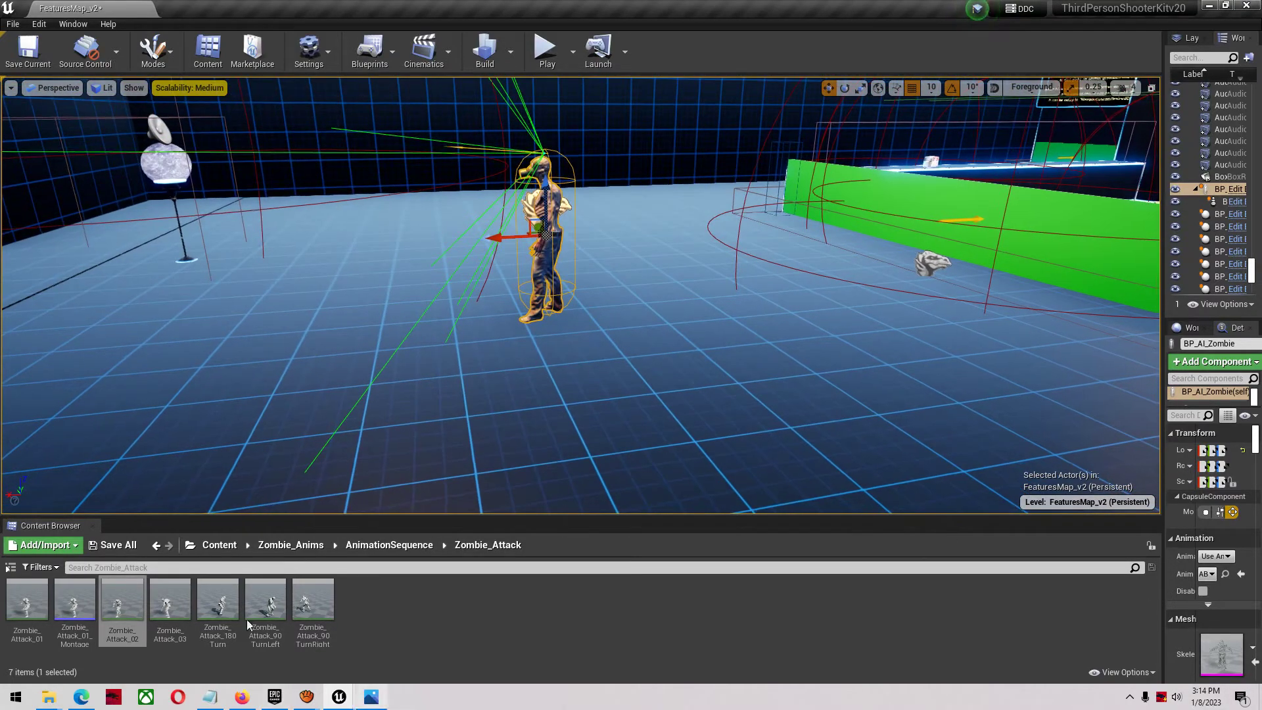
- Open the Zombie_Attack_02 animation sequence, play its preview and enable root motion in its asset details
double_click(122, 602)
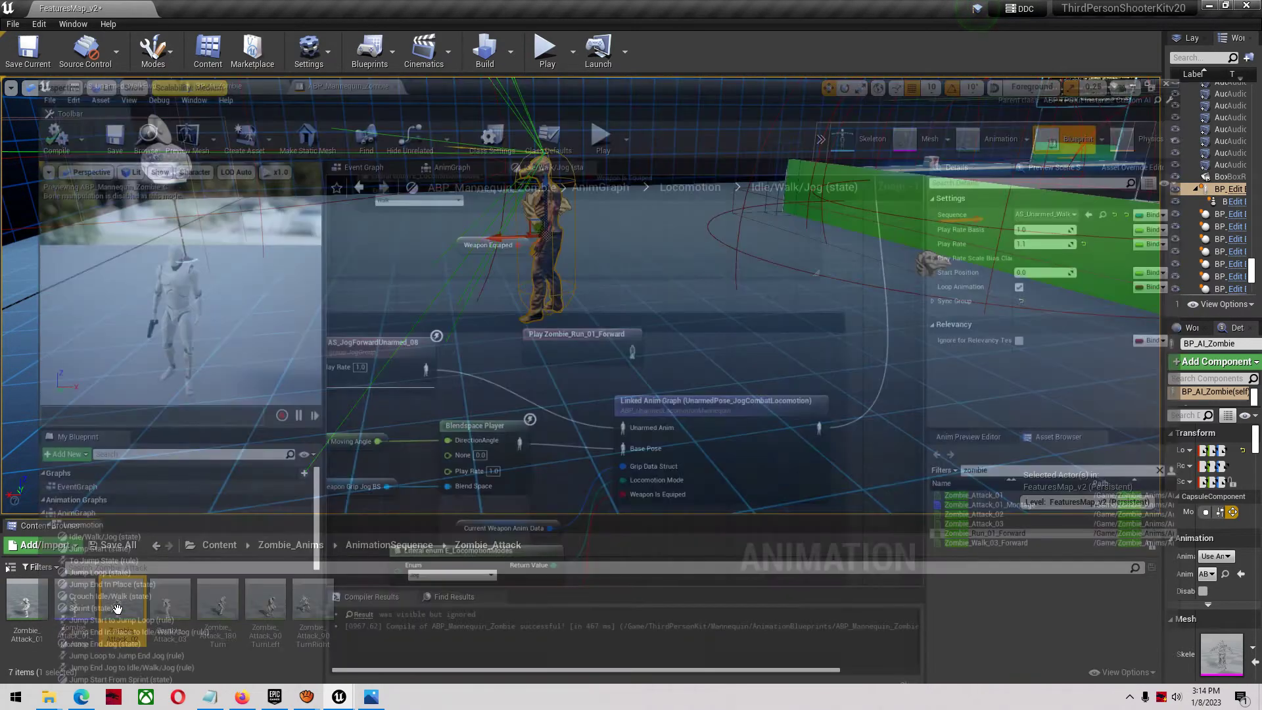
scroll(232, 490, down, 5)
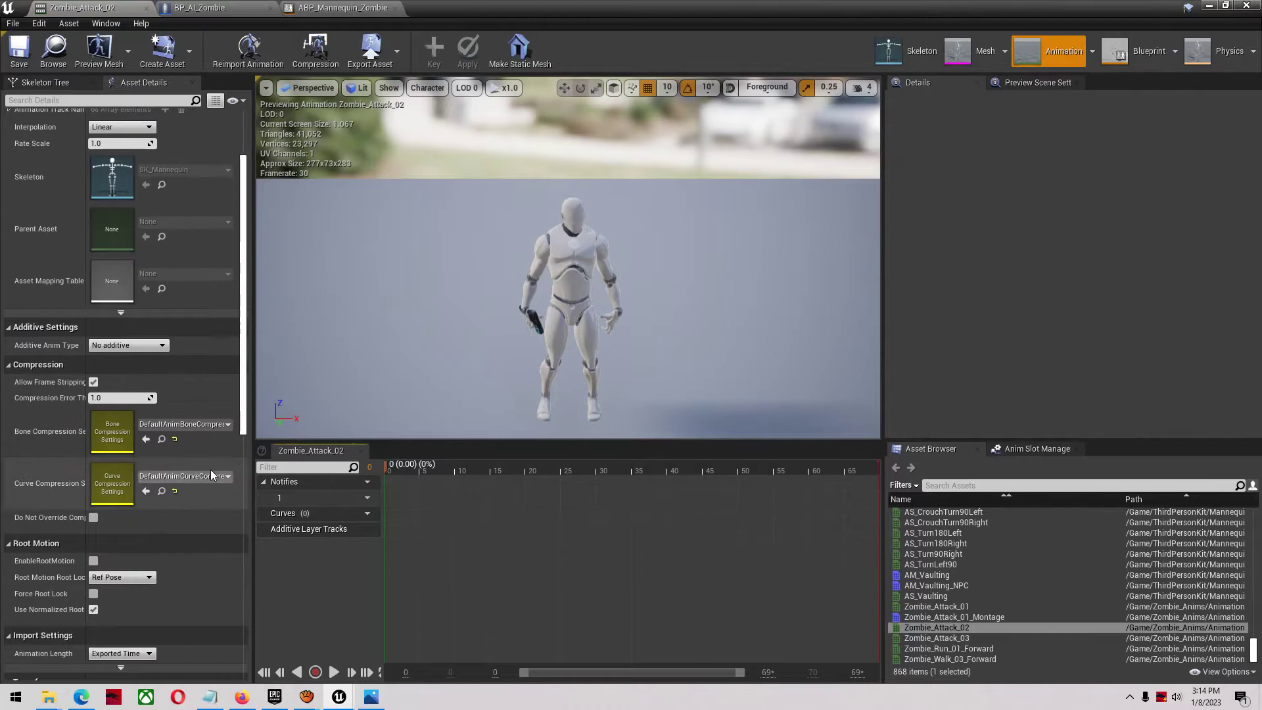
click(335, 670)
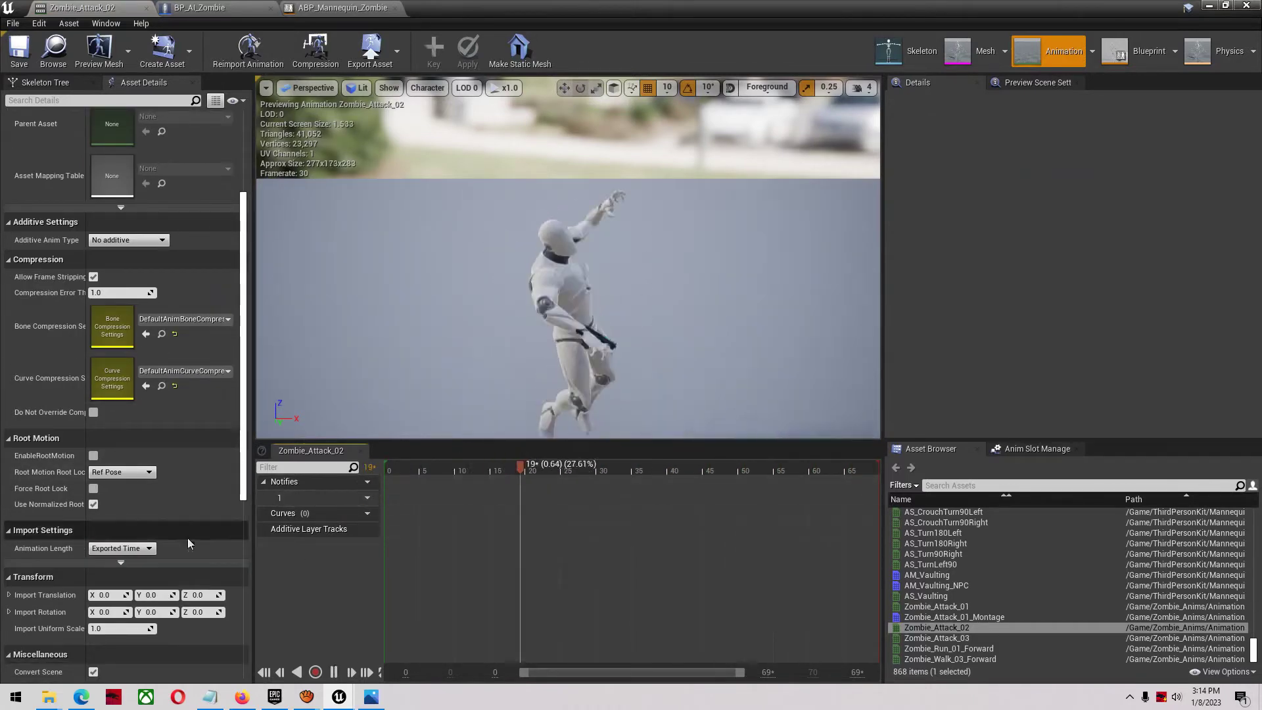
scroll(164, 535, down, 4)
scroll(120, 526, up, 3)
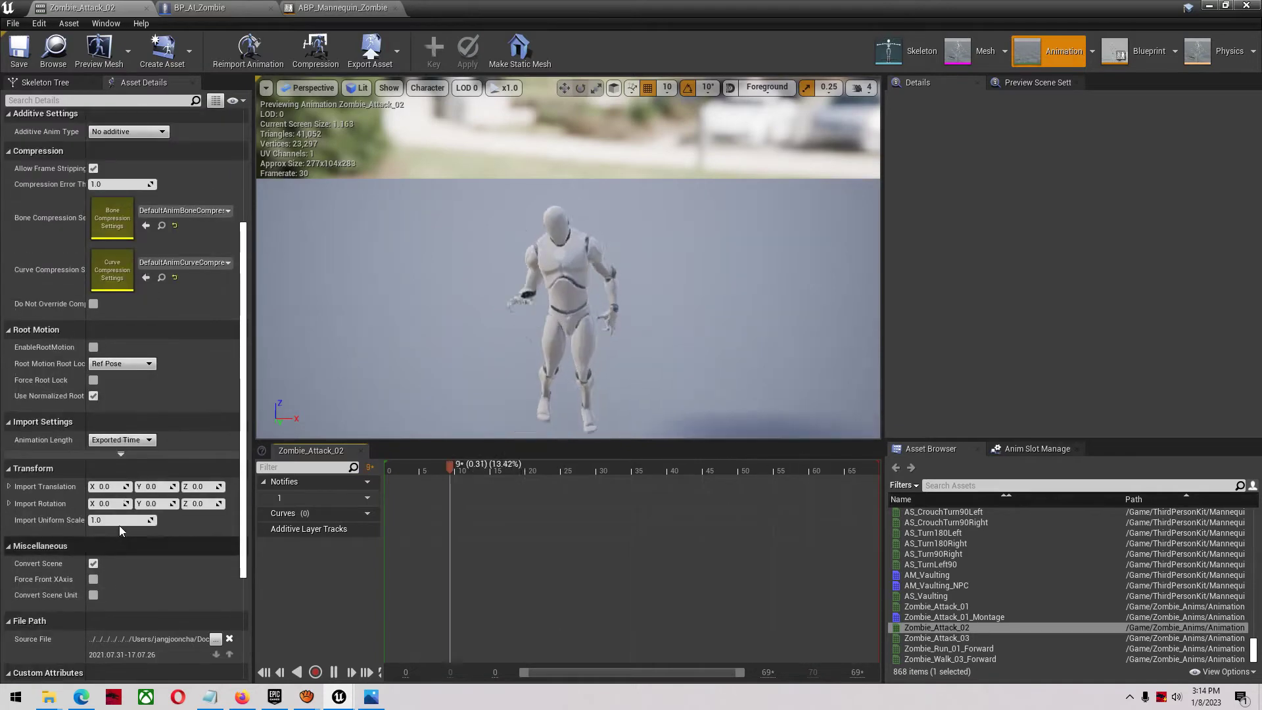
click(93, 390)
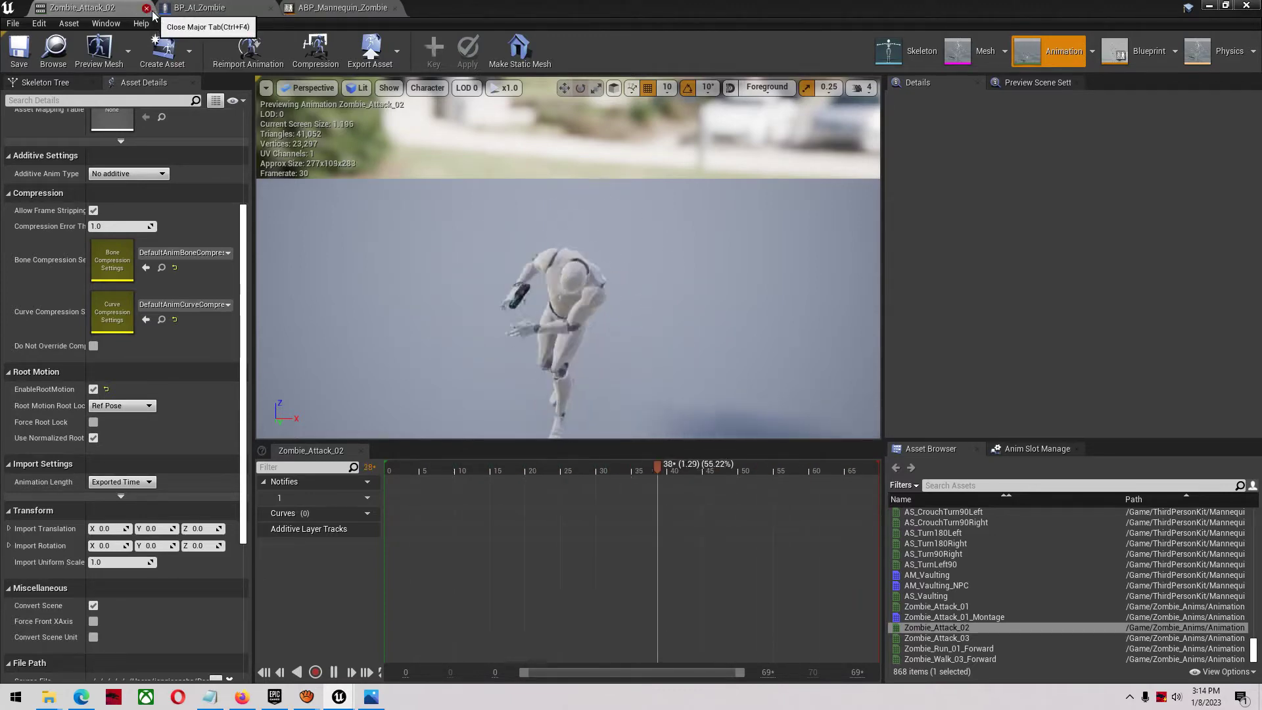
- Create an AnimMontage from the Zombie_Attack_02 sequence and save all modified content, including the FeaturesMap_v2 level
click(217, 8)
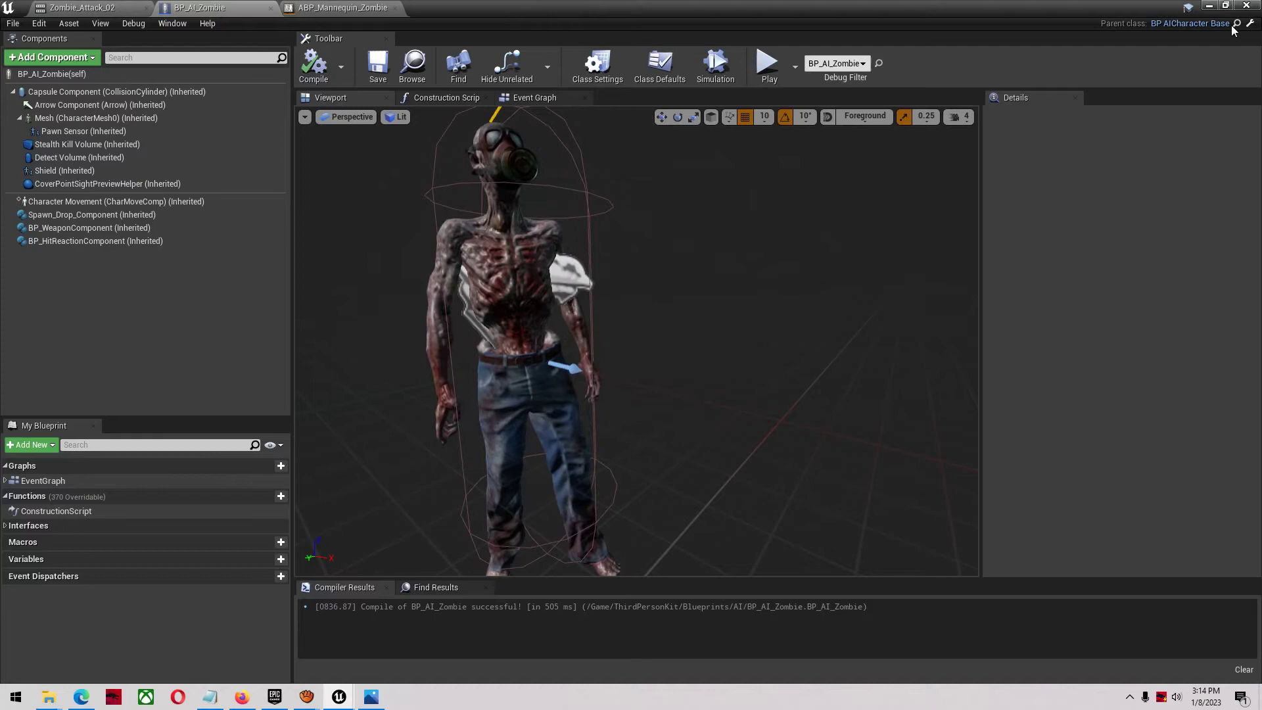
click(1210, 6)
right_drag(662, 313, 651, 296)
key(w)
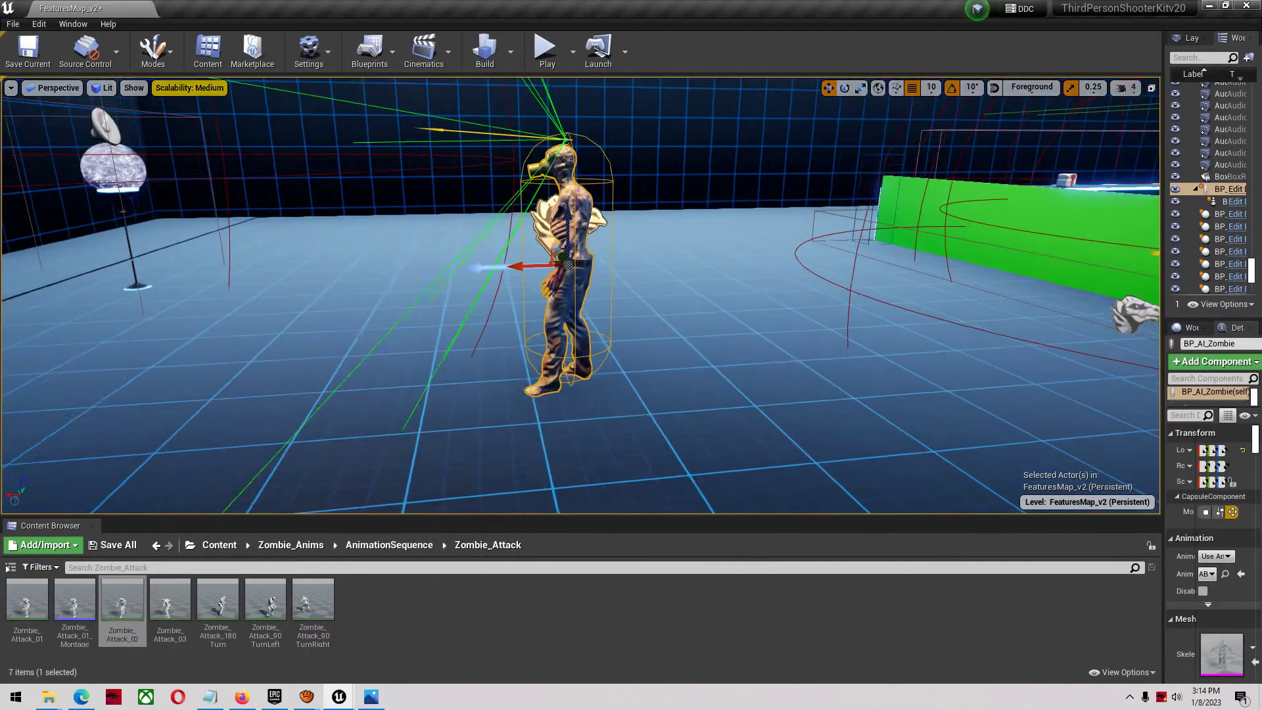
right_click(120, 612)
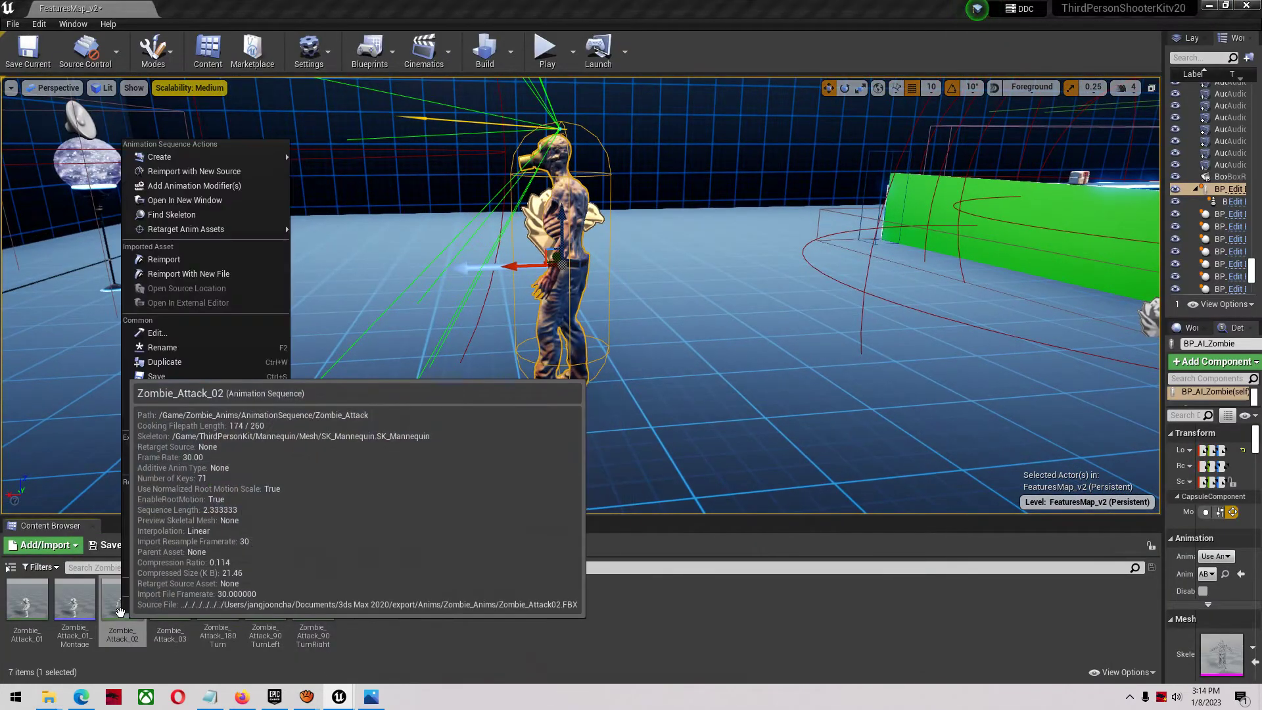
mouse_move(213, 160)
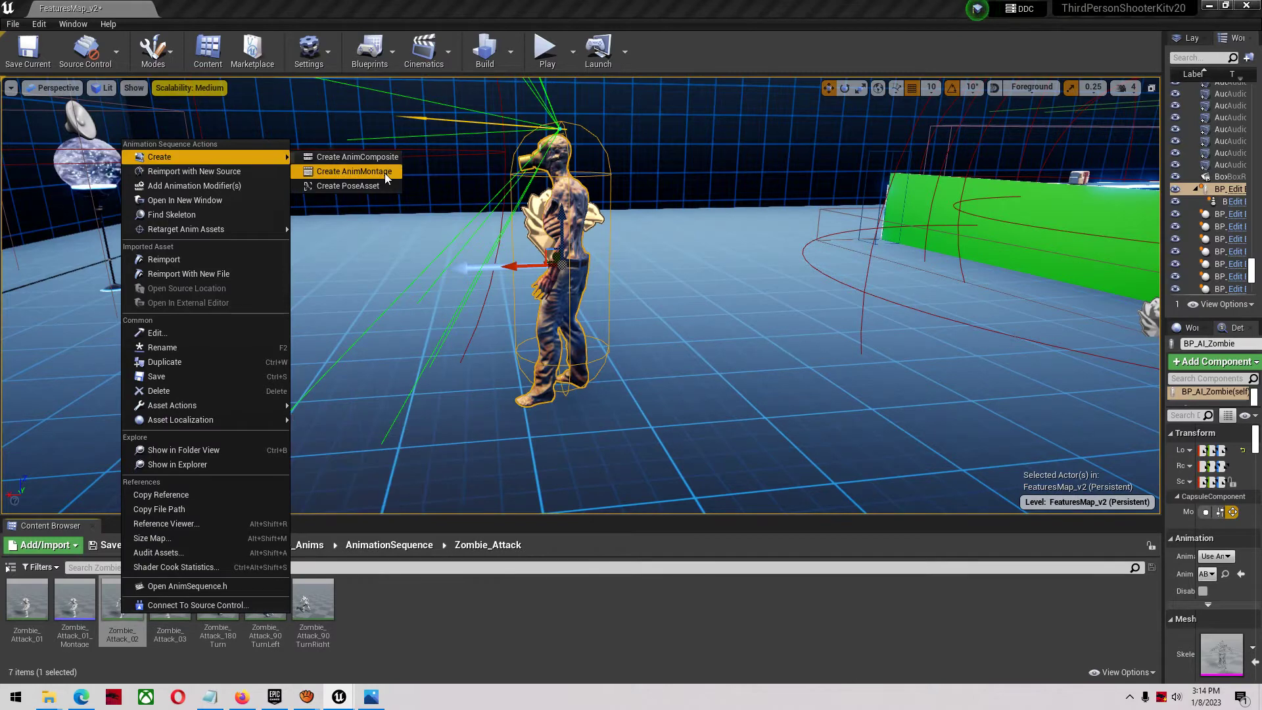
click(384, 172)
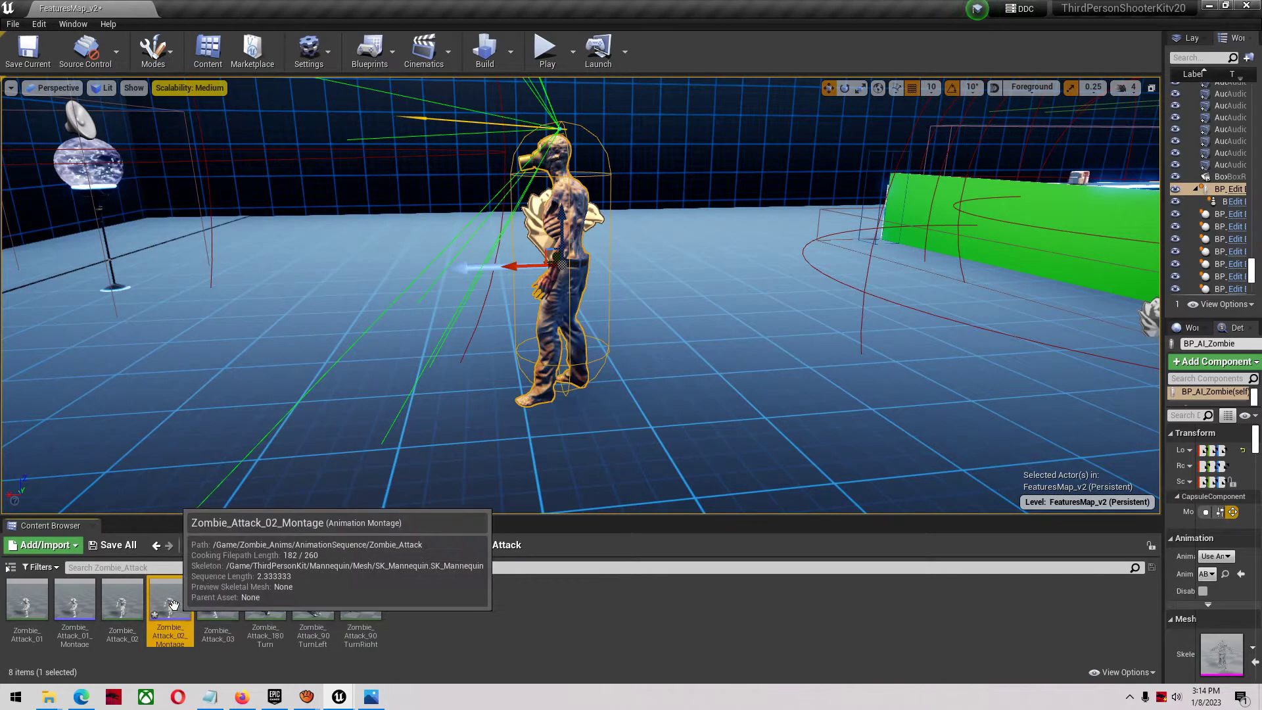
click(109, 544)
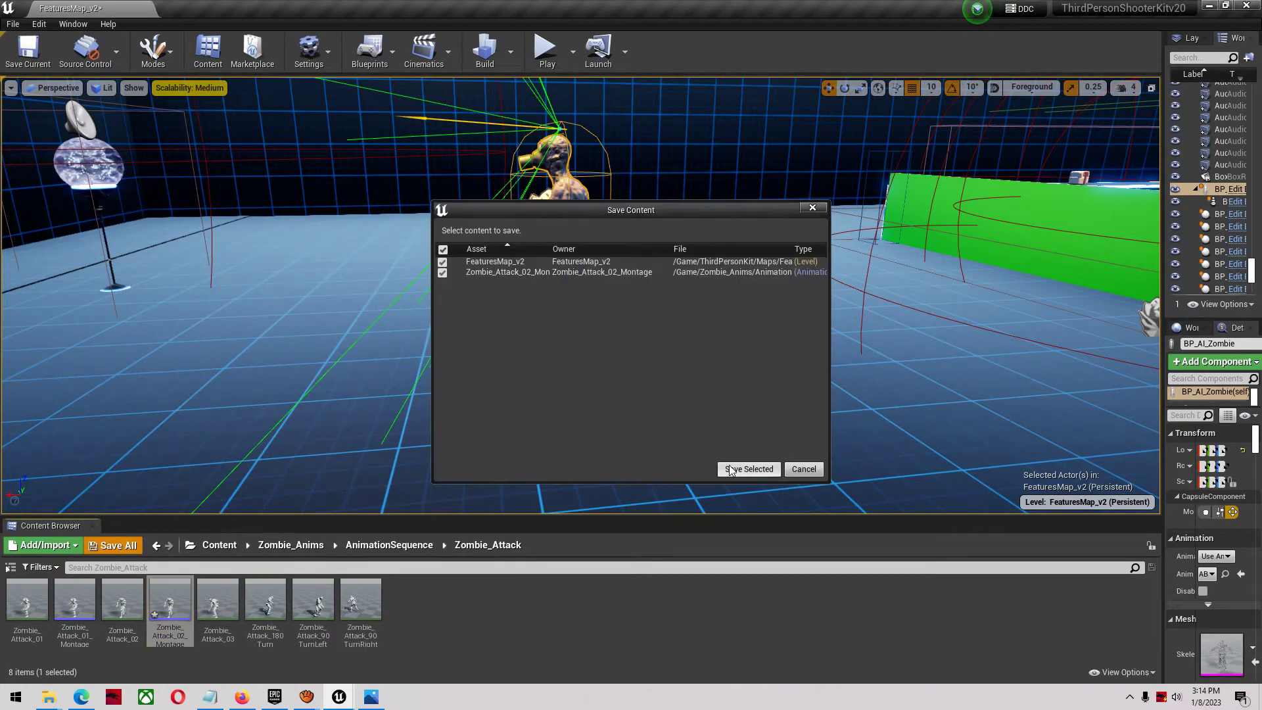
click(756, 469)
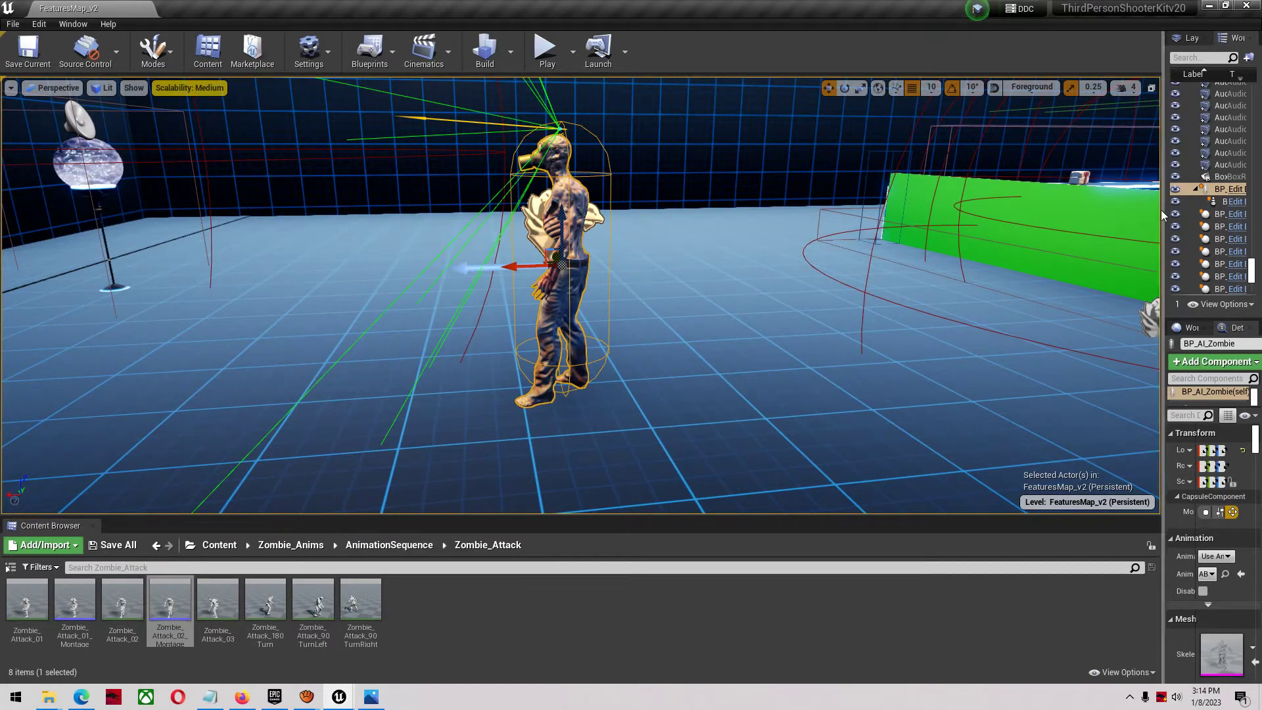
- Widen the actor list and inspect the class defaults of the placed zombie's BP_AI_Zombie blueprint
drag(1165, 209, 912, 210)
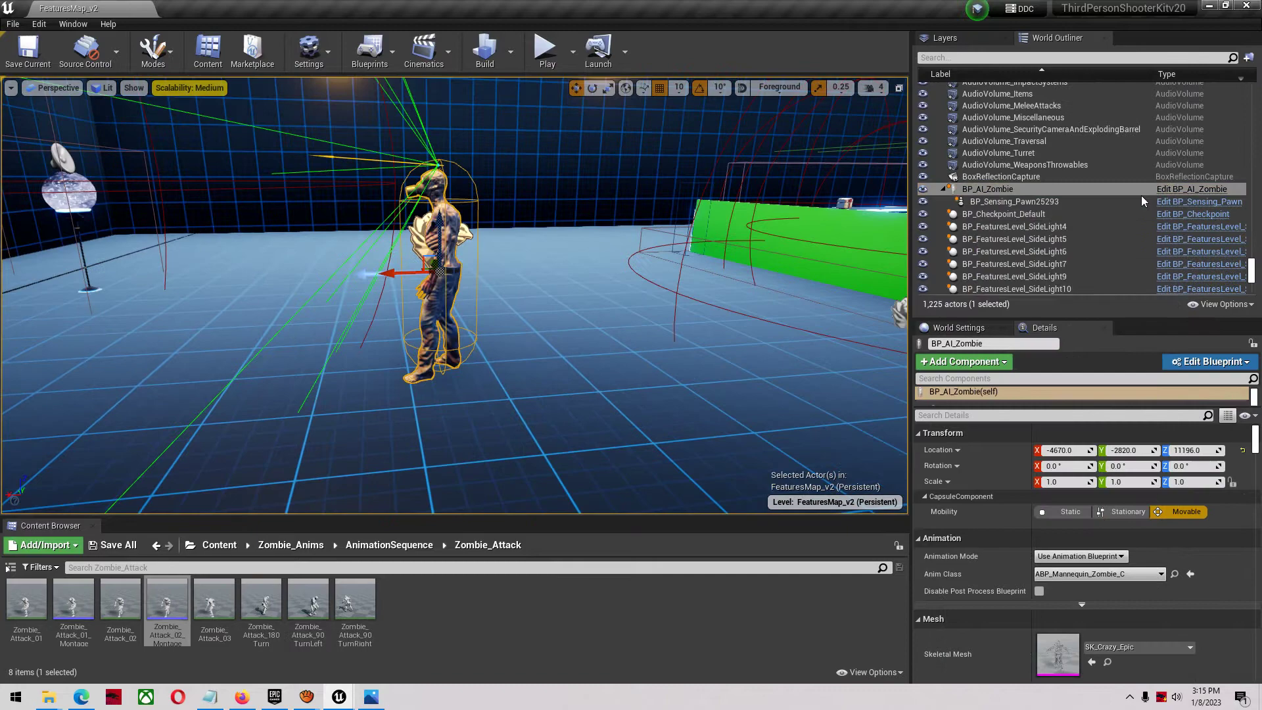
click(1188, 196)
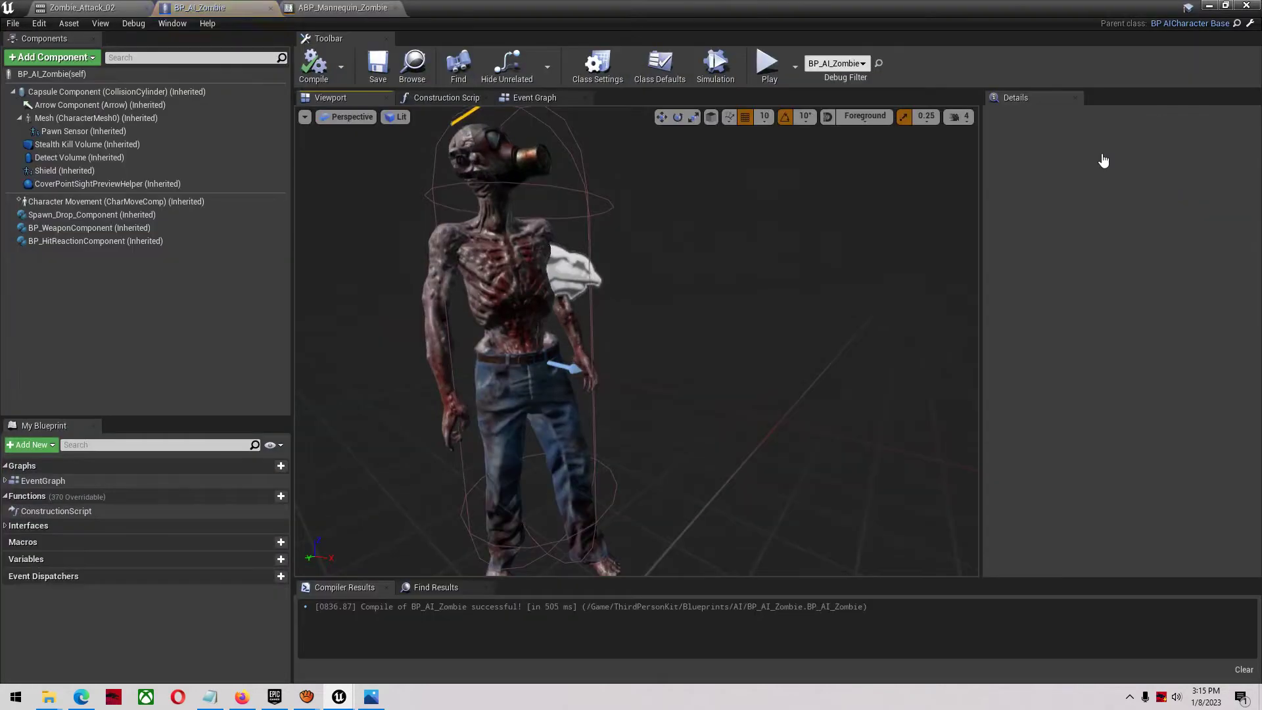
click(108, 75)
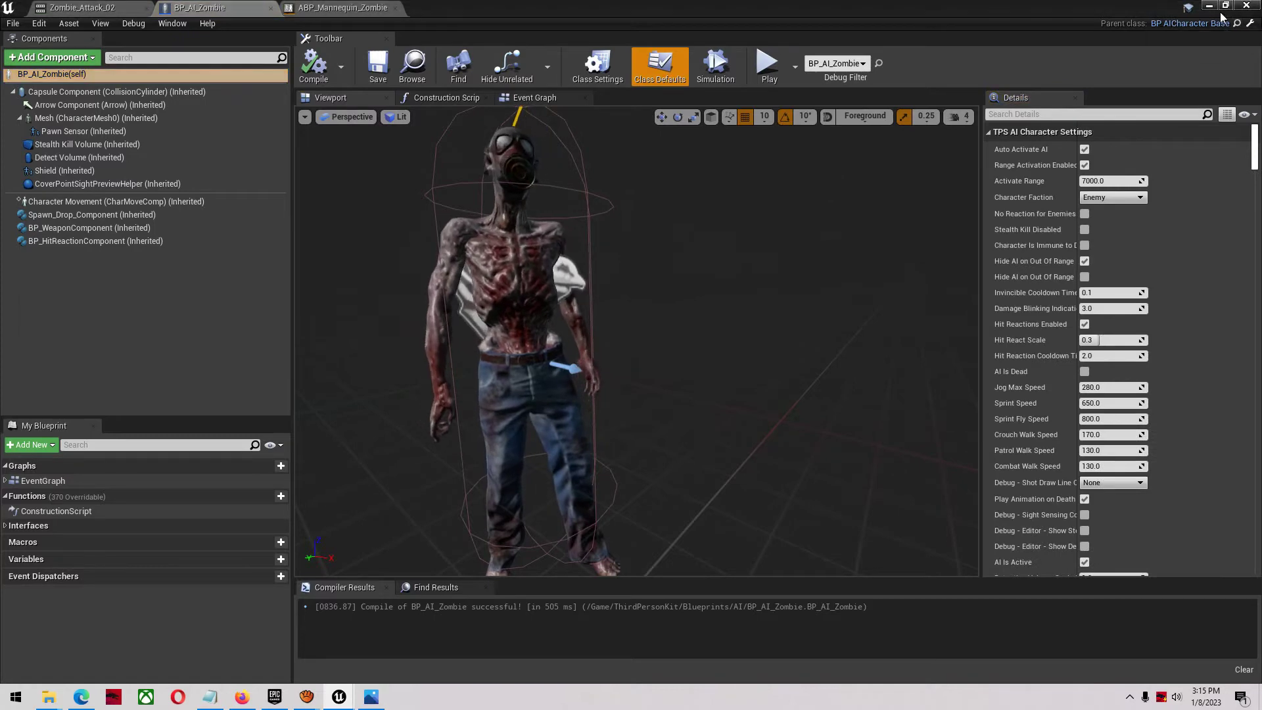
click(1210, 6)
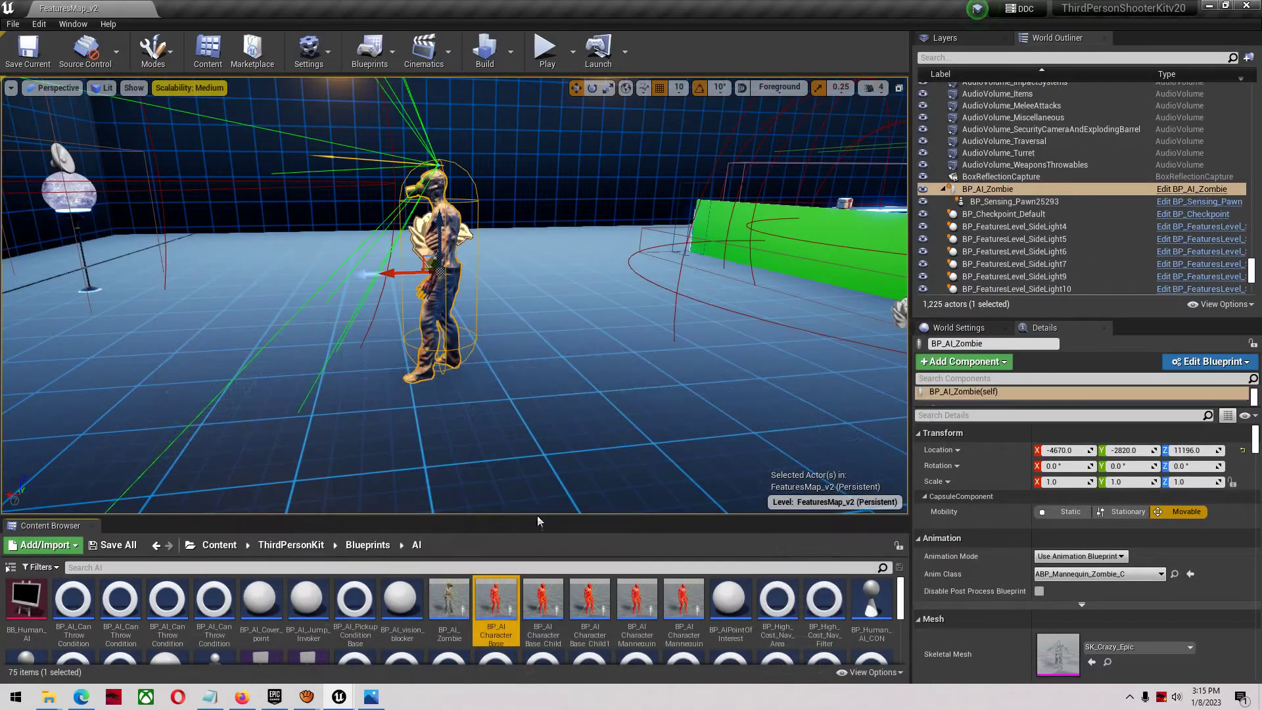
- Go from the content root to the ThirdPersonKit/Blueprints/AI folder
click(211, 547)
double_click(120, 635)
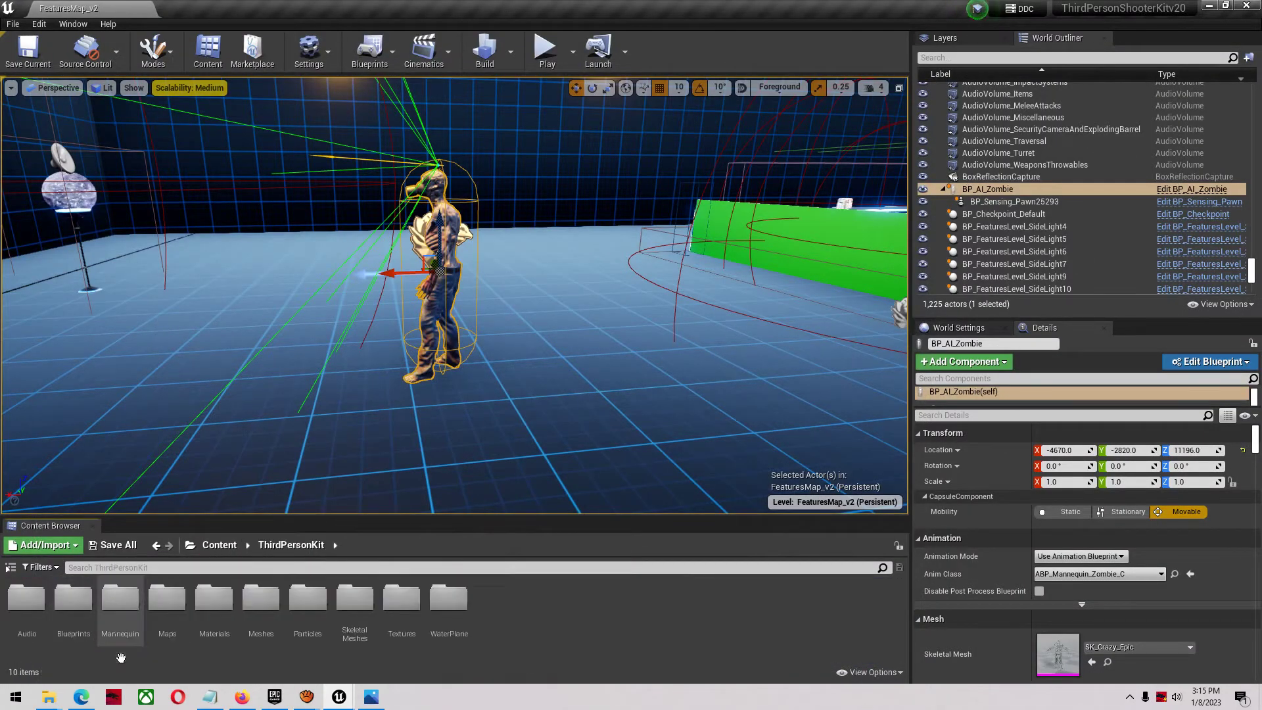
double_click(70, 633)
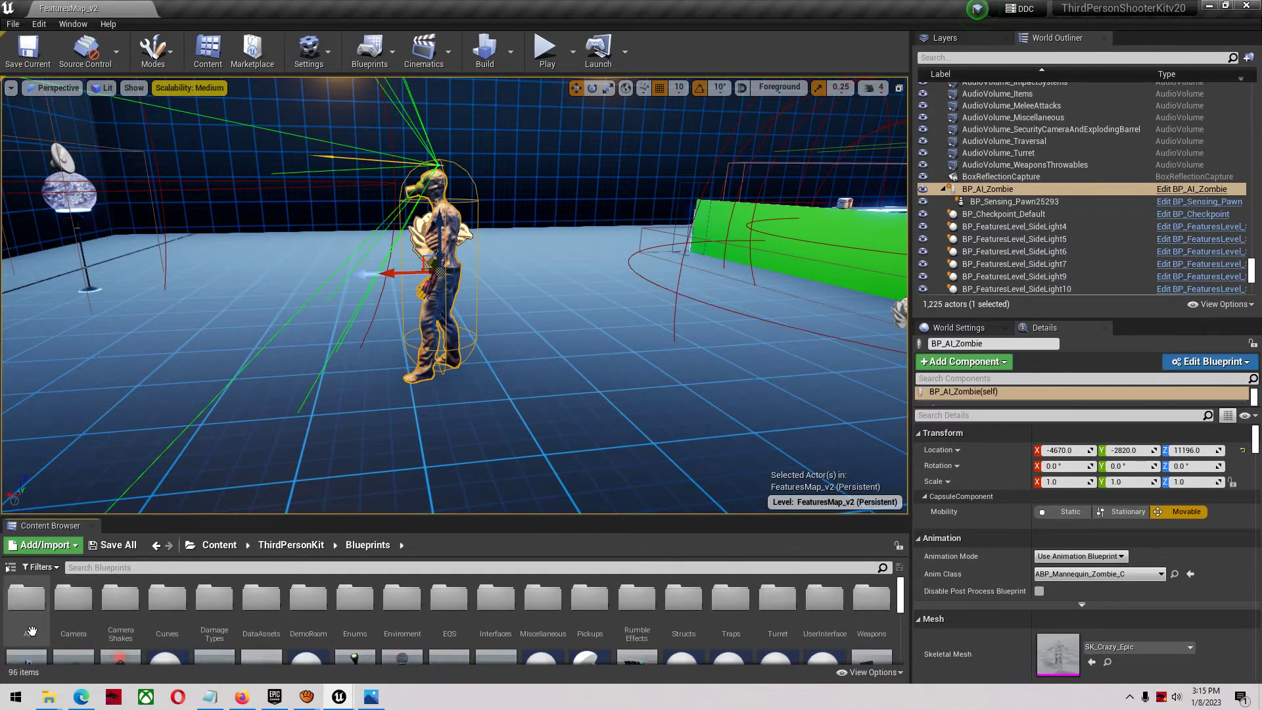
double_click(26, 605)
- Create a child blueprint class of BP_AI_Zombie named NEWZOMBIE_BP and open it for editing
click(451, 603)
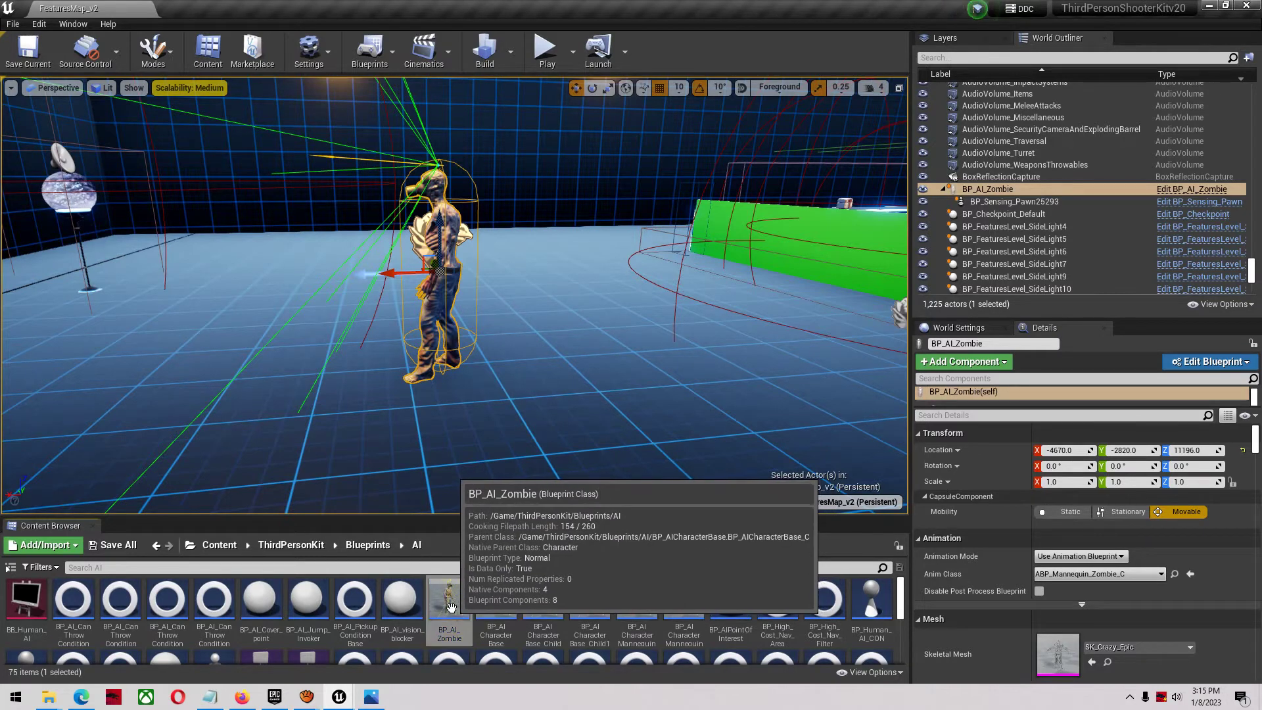
right_click(451, 605)
click(529, 299)
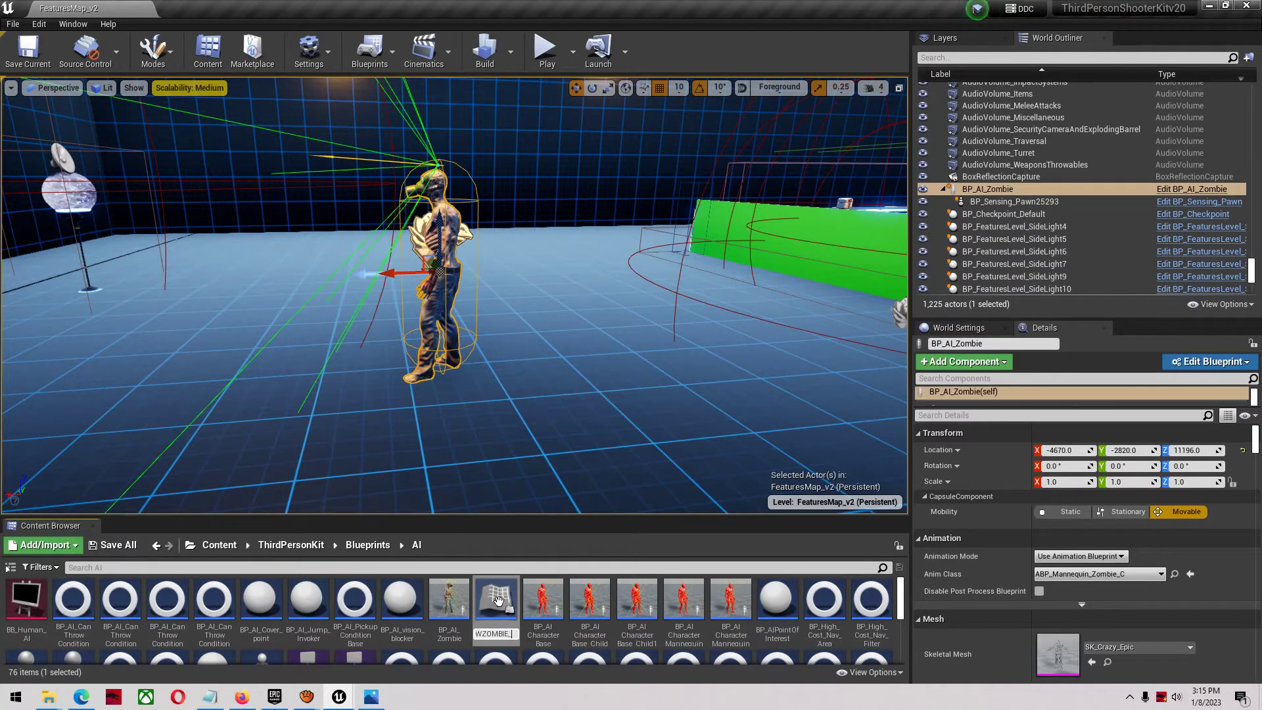
text(ZOMBIE_BP)
key(Return)
scroll(498, 600, down, 3)
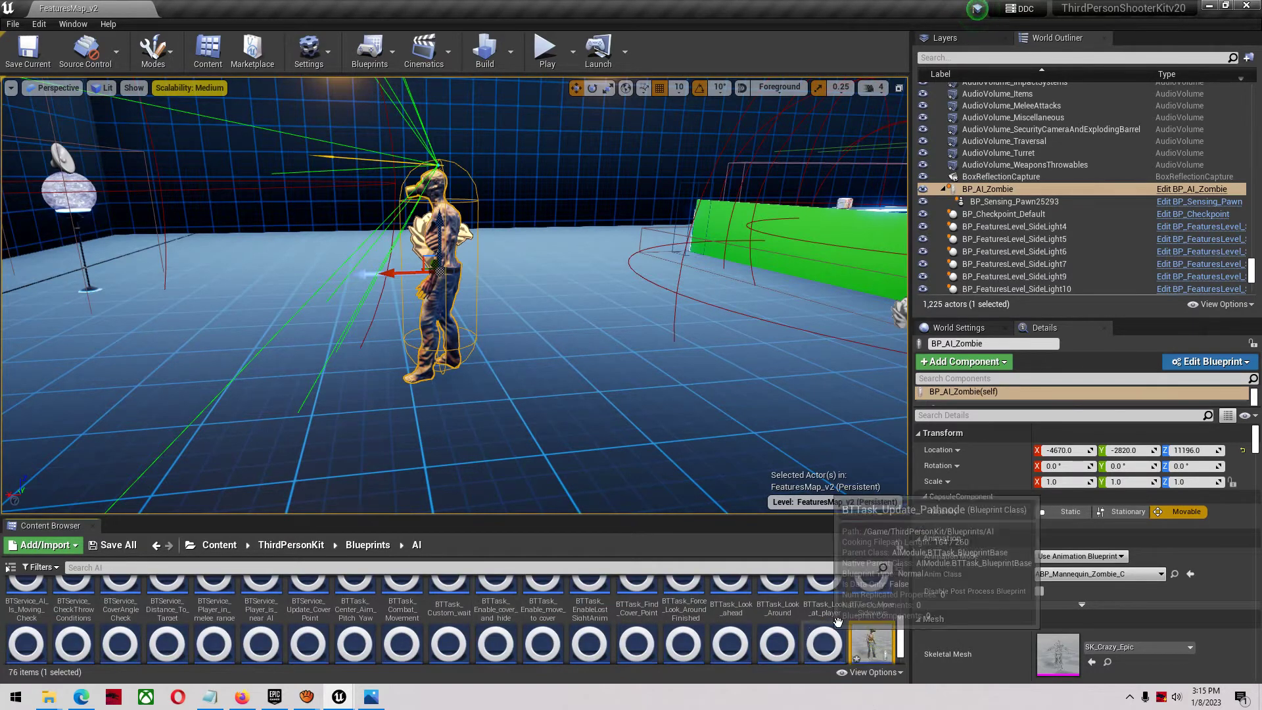
double_click(858, 642)
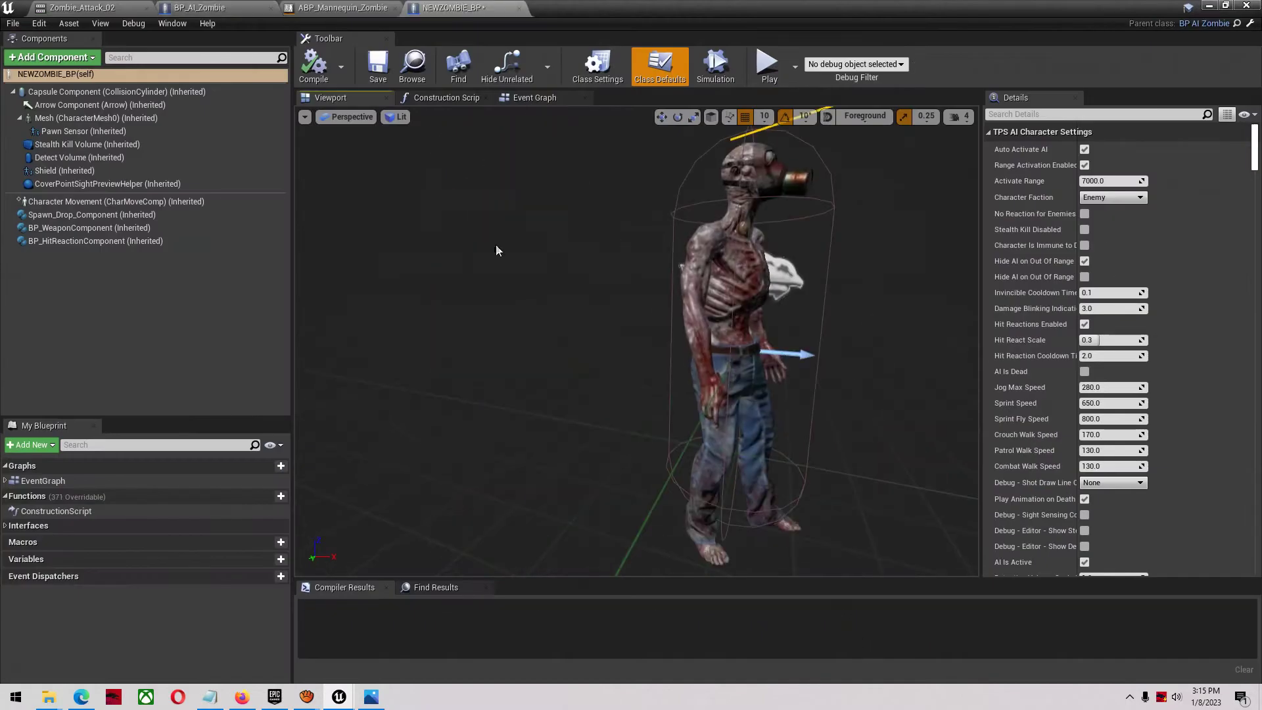
- Open BP_AICharacterMannequin from the AI folder and locate its mesh's animation class asset in the content browser
click(135, 117)
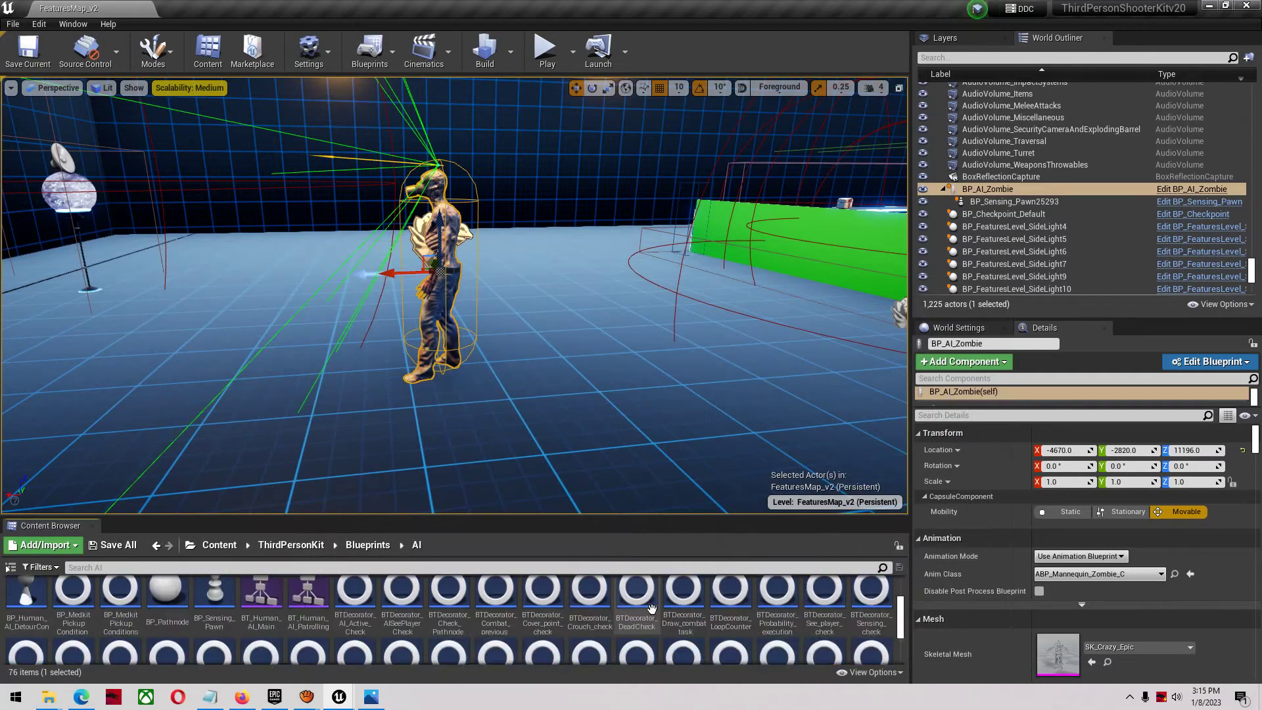
double_click(686, 600)
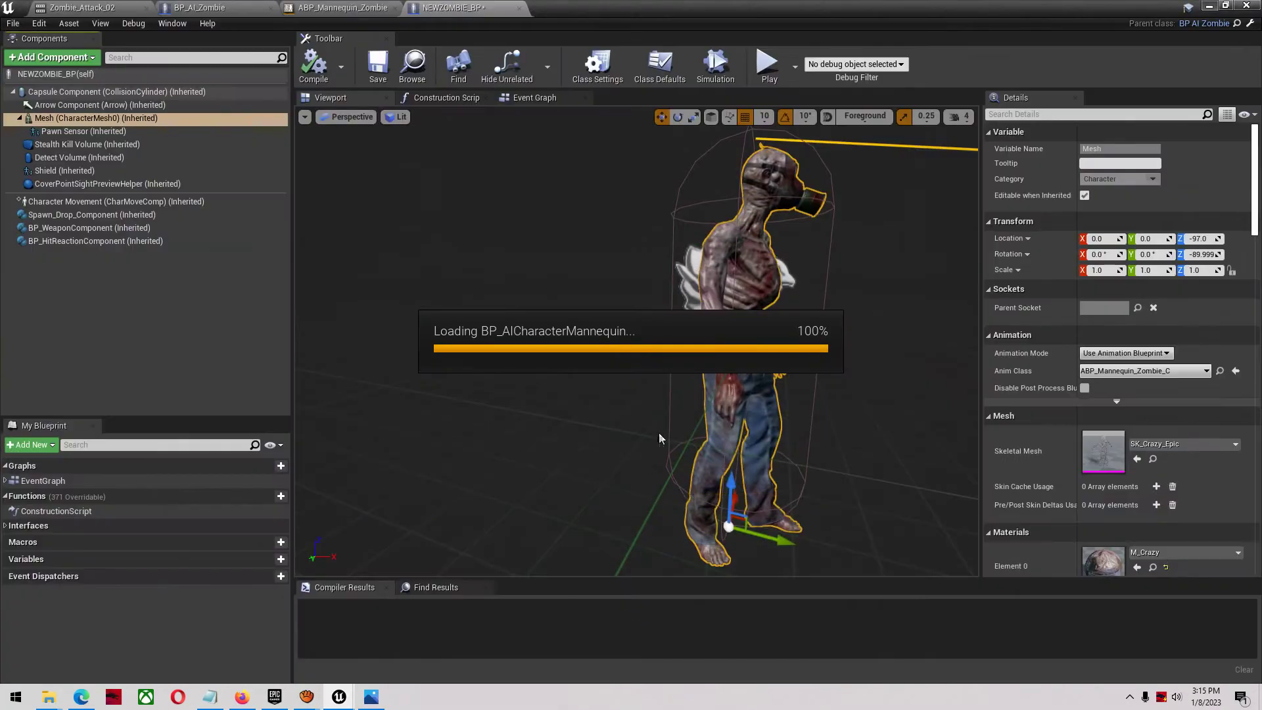
click(142, 119)
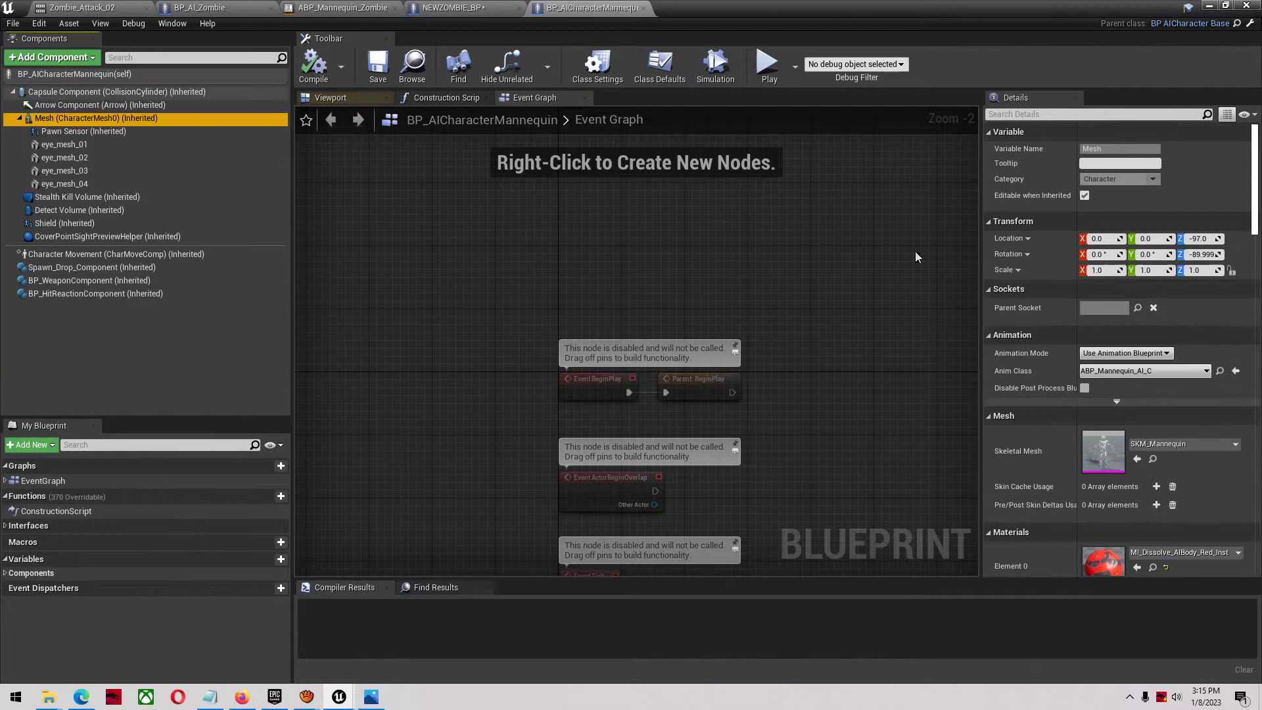
click(1221, 371)
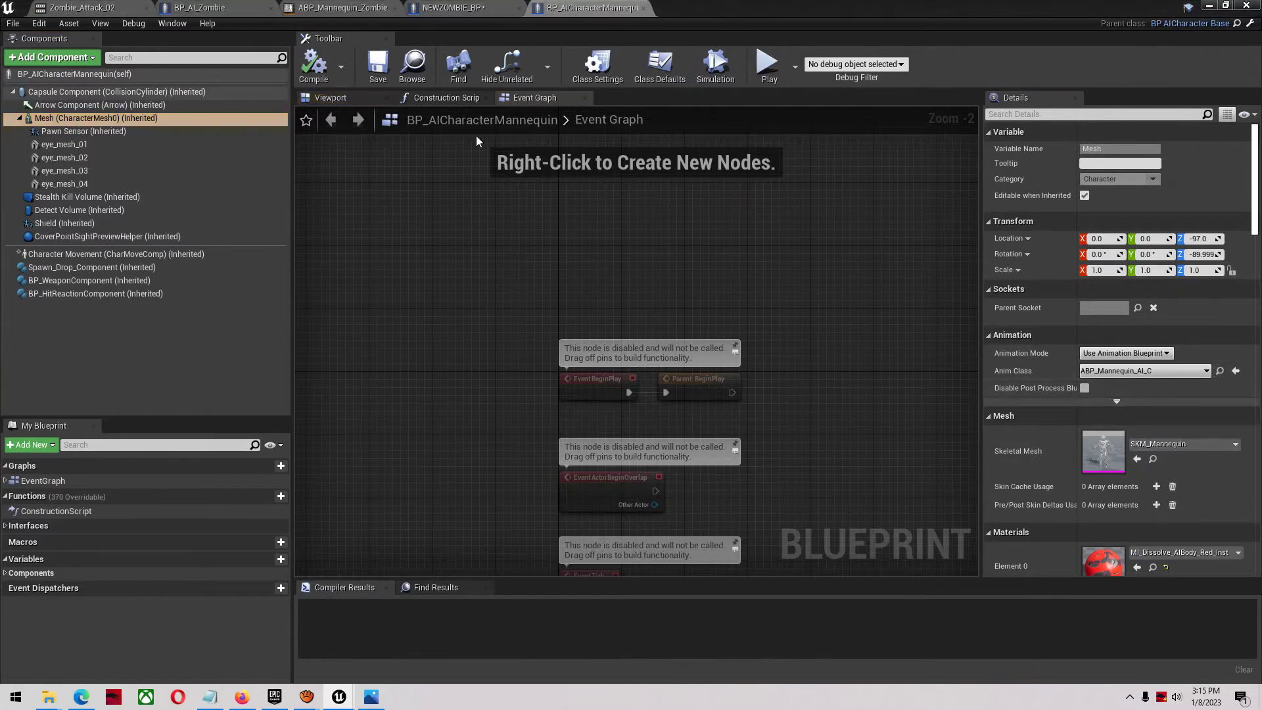
- Assign ABP_Mannequin_AI as the Anim Class of NEWZOMBIE_BP's mesh, compile and save, and close BP_AICharacterMannequin
click(447, 8)
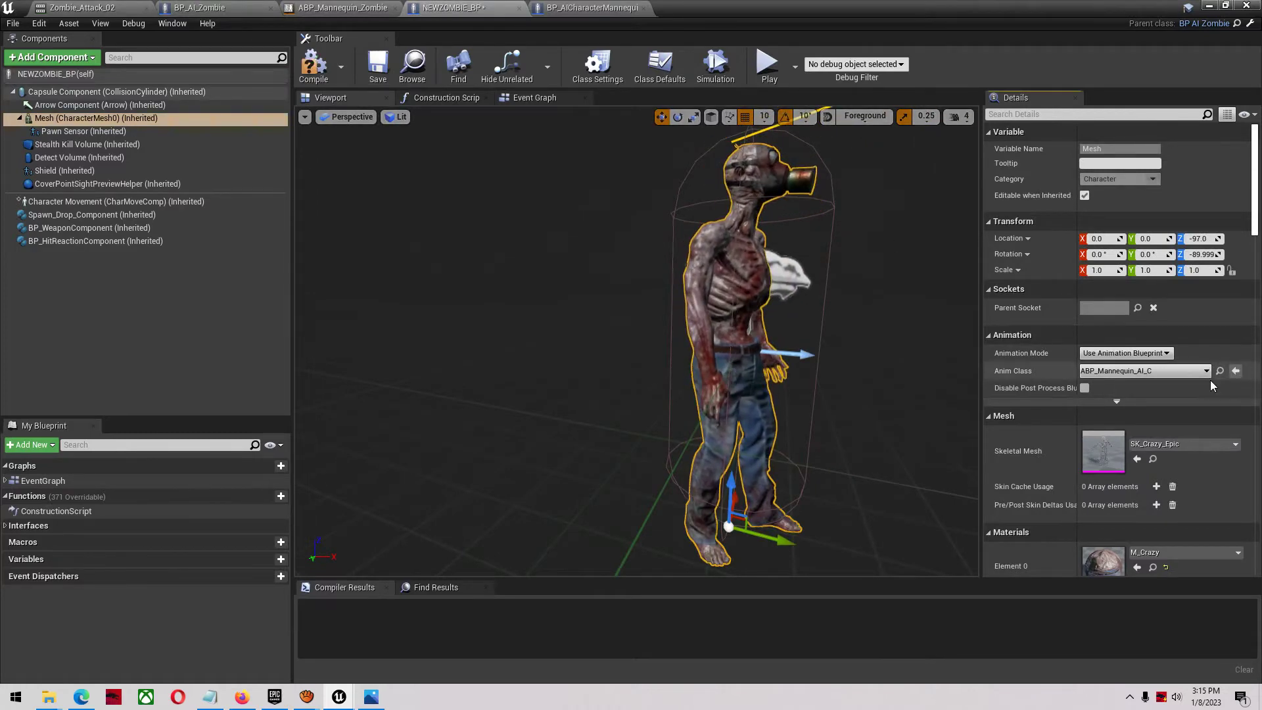
click(314, 66)
click(377, 66)
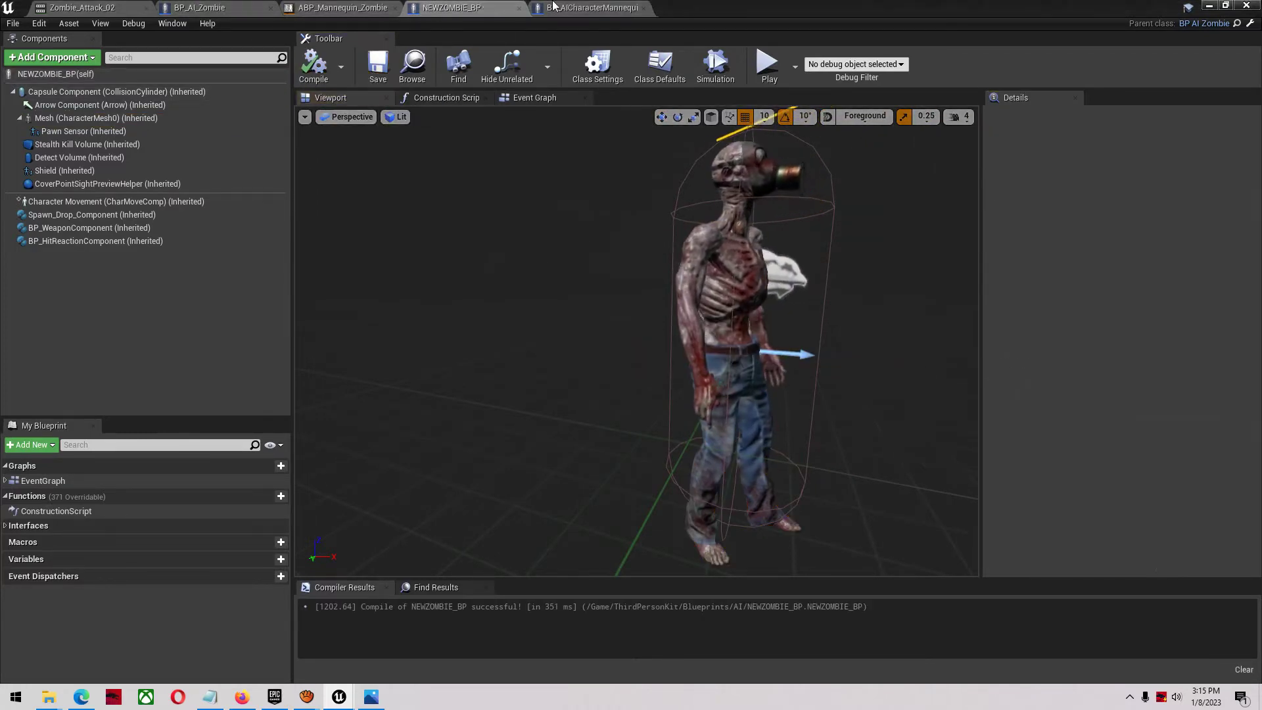
click(624, 8)
click(644, 9)
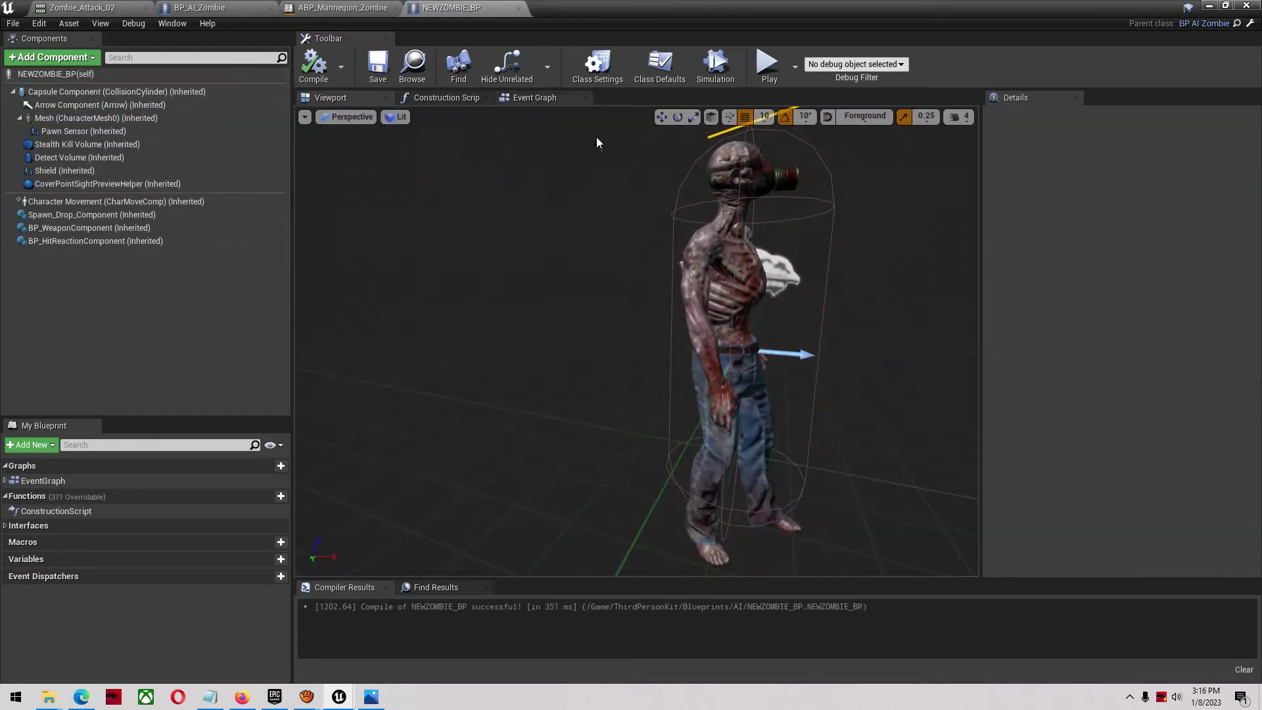
- Filter NEWZOMBIE_BP's class defaults by "attac" and open its melee attack data asset
click(143, 73)
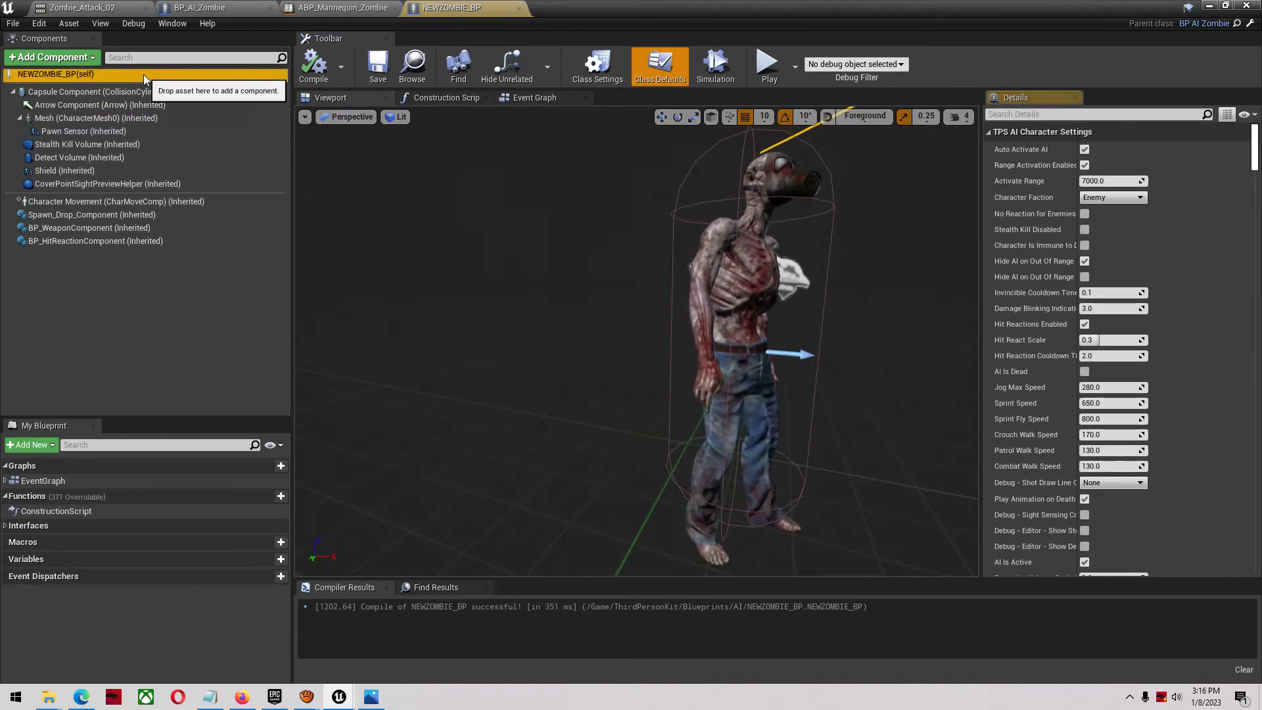
click(1035, 115)
text(attac)
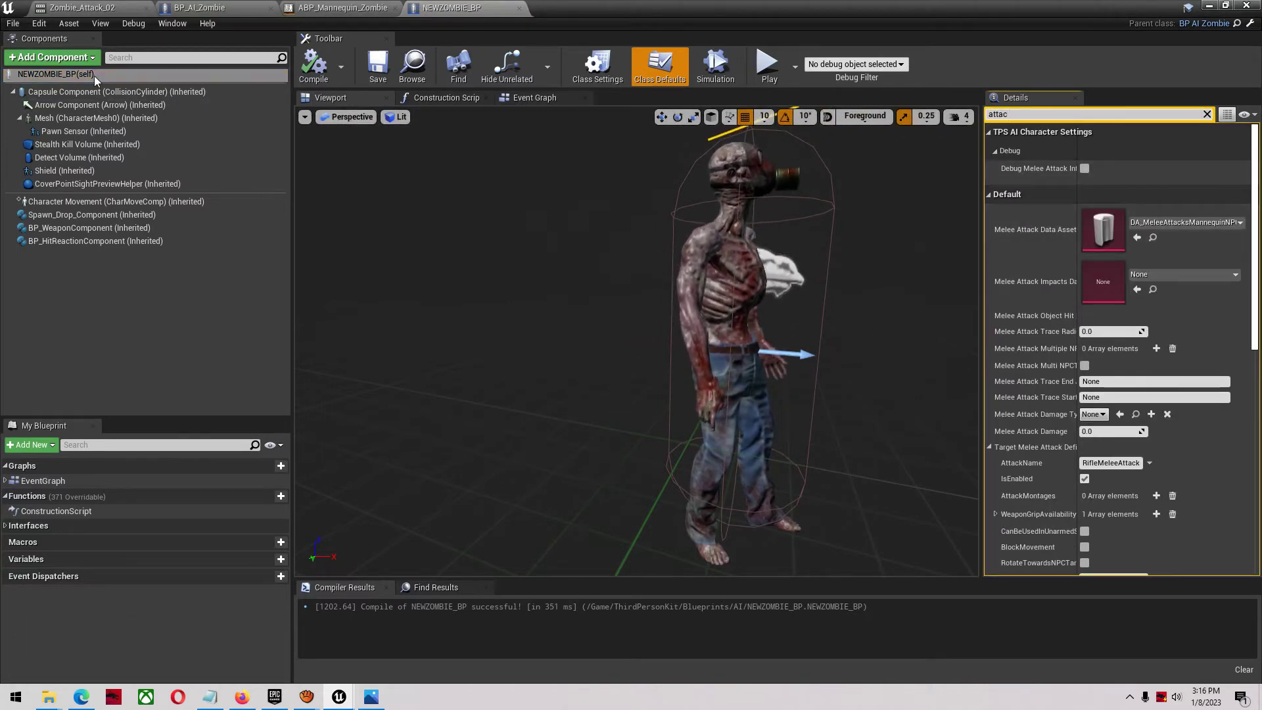
double_click(1095, 228)
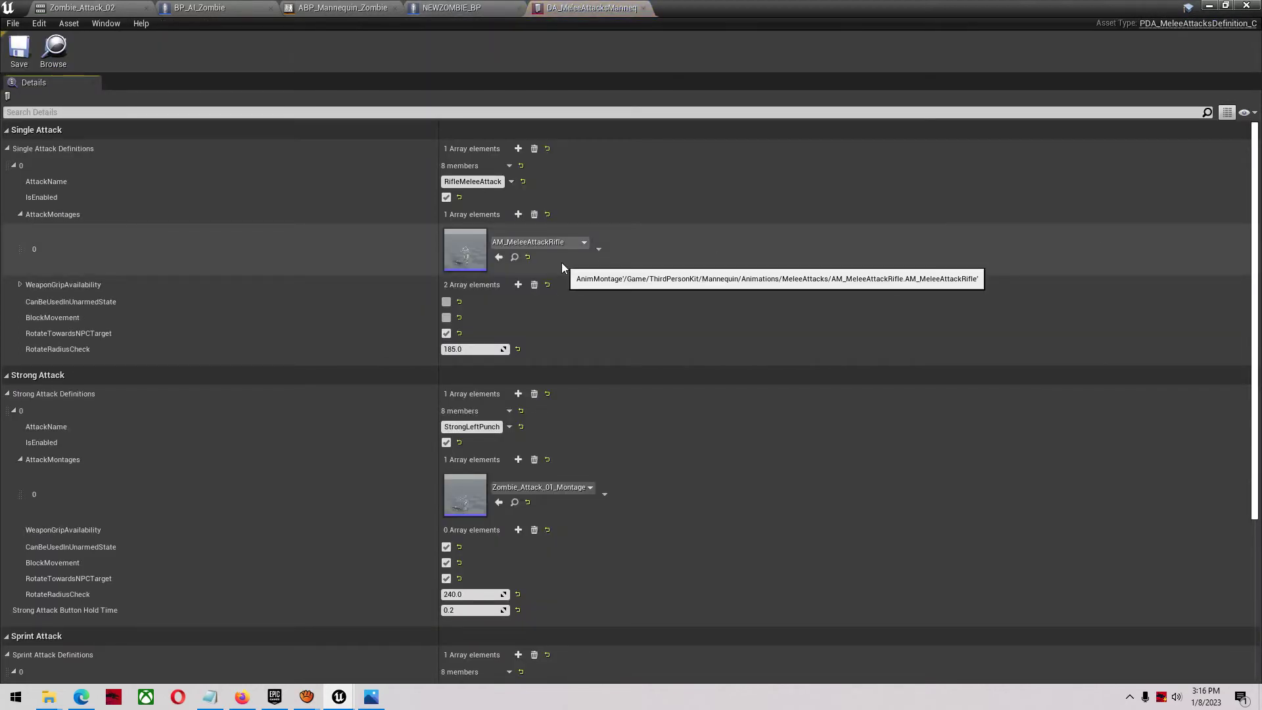
- Set the Strong Attack montage to AM_StrongPunchLeftHand and save the melee attack data asset
click(551, 488)
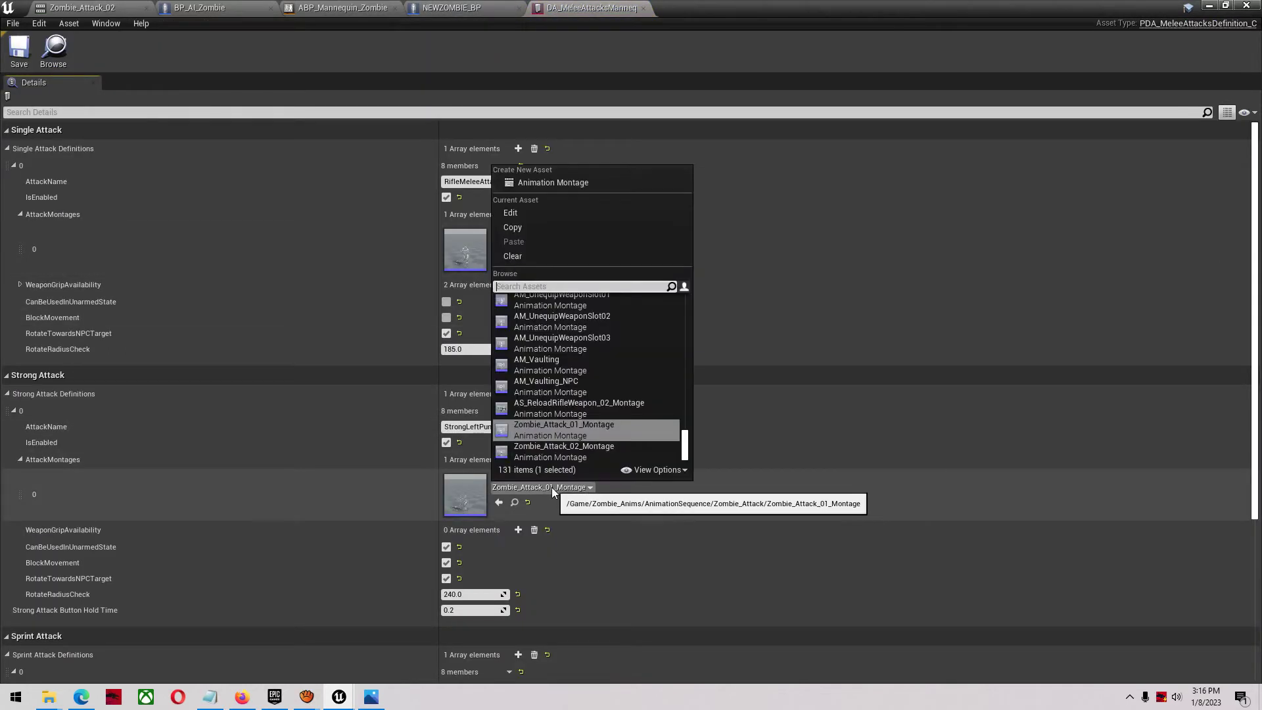
click(551, 487)
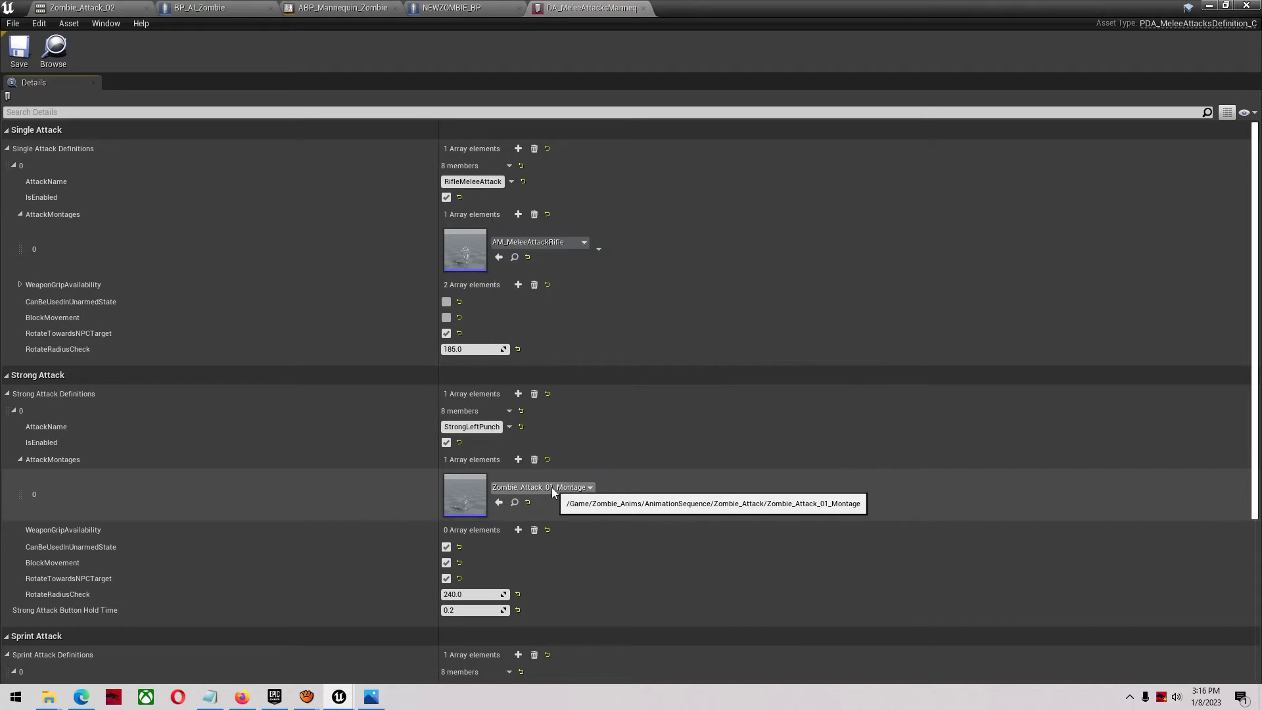
click(548, 488)
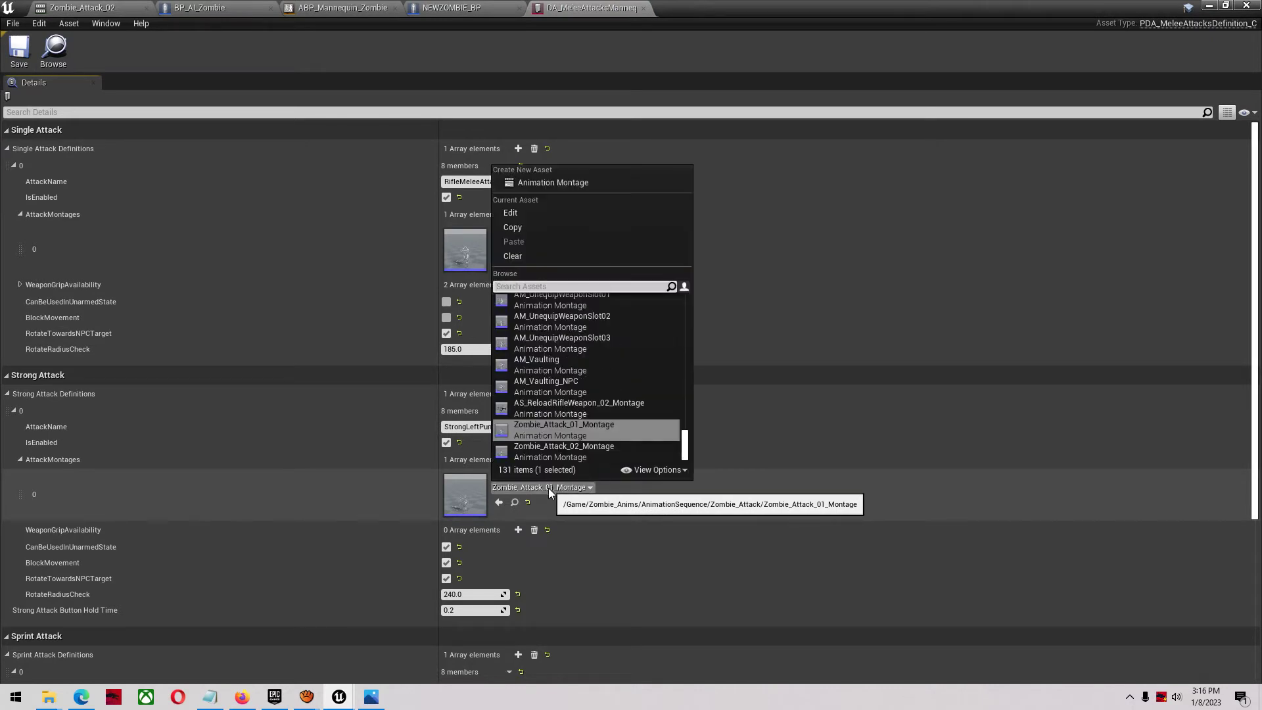
text(s)
key(BackSpace)
text(left )
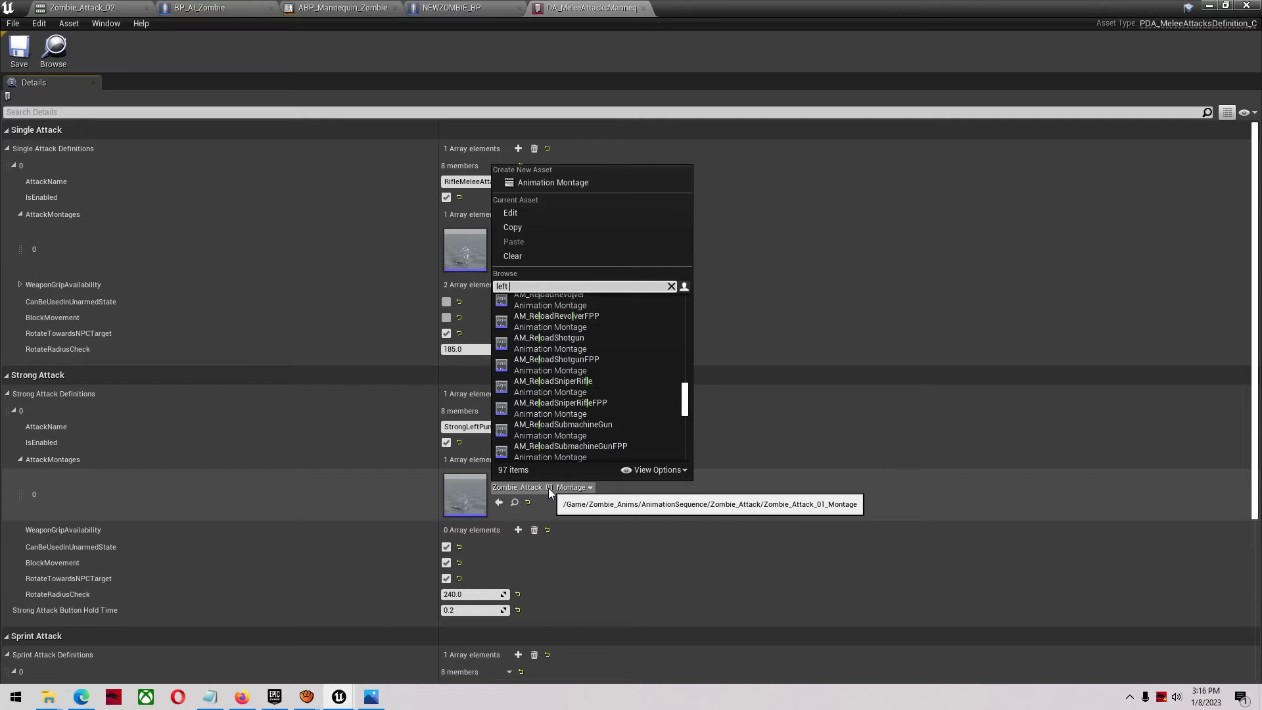
text(punch)
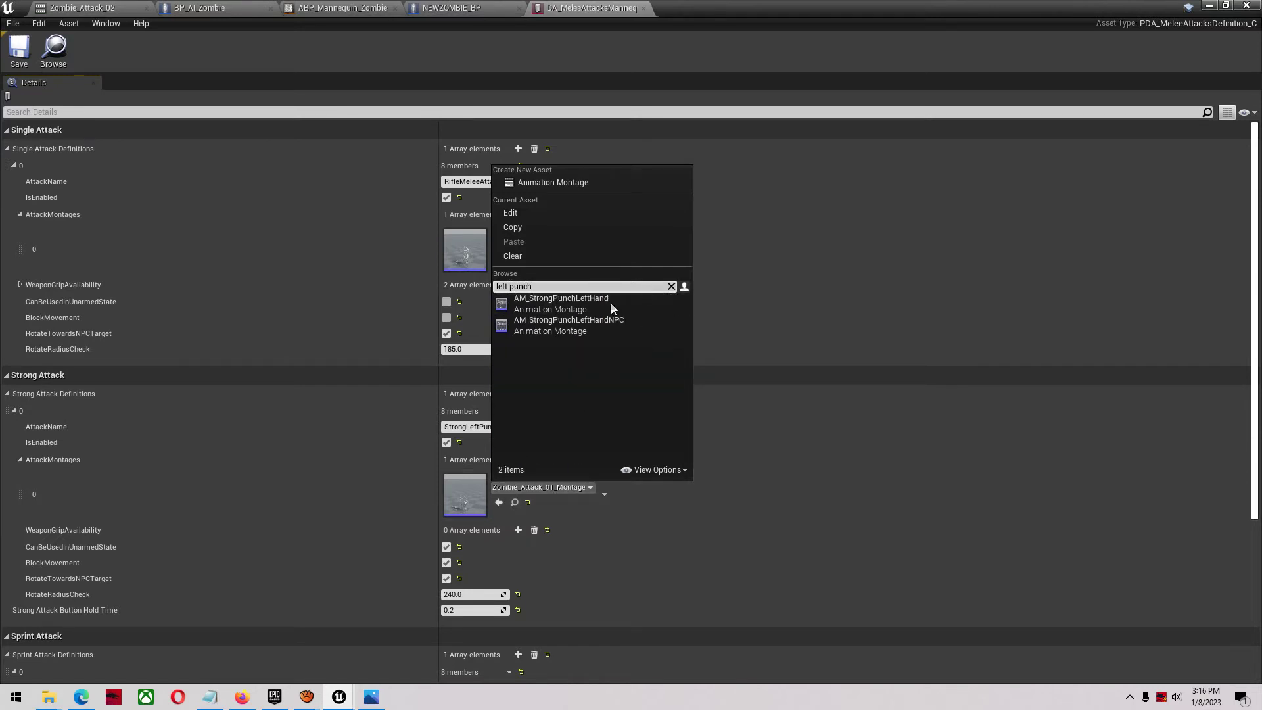
click(597, 304)
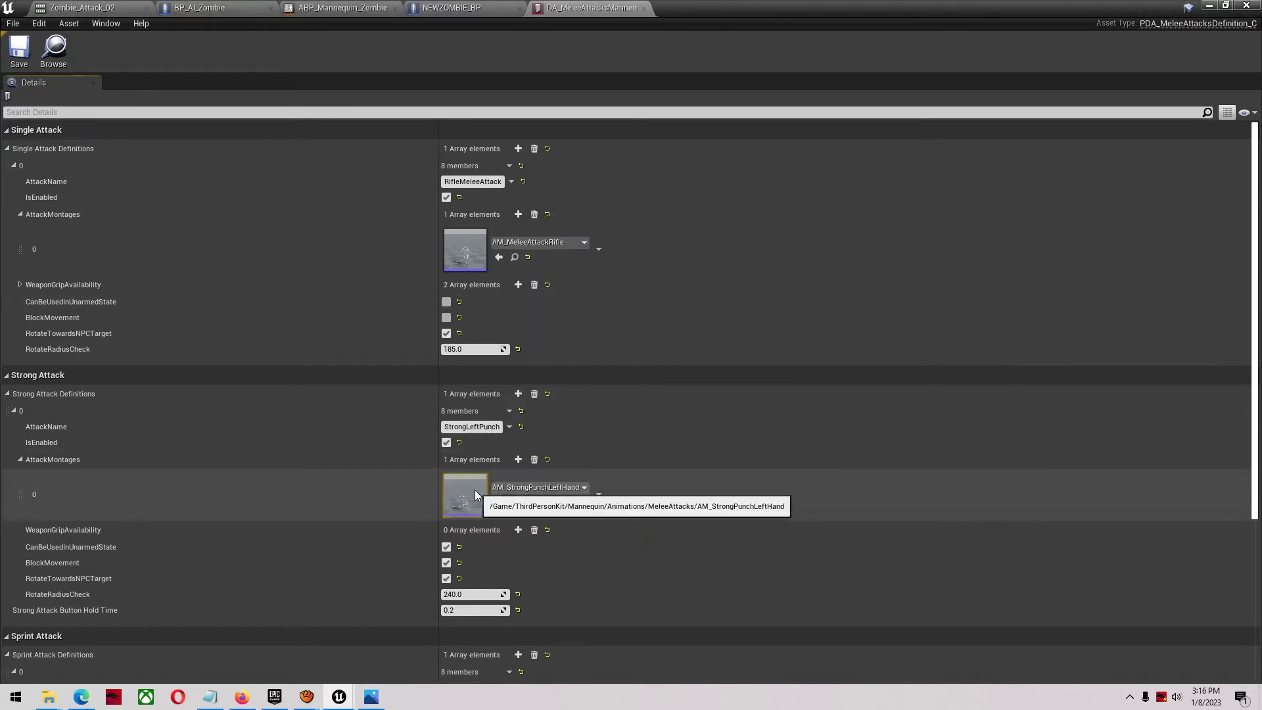
click(27, 46)
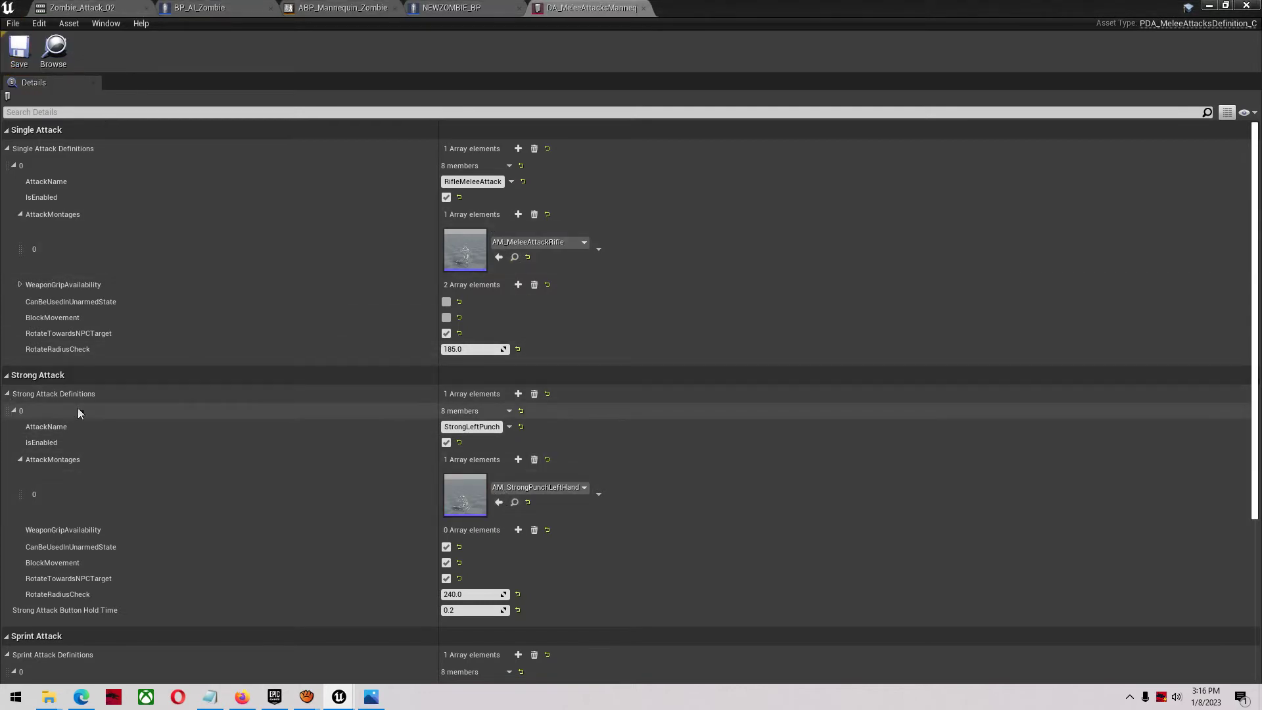
- Assign Zombie_Attack_02_Montage as the Strong Attack montage and save the melee attack data asset
right_click(515, 495)
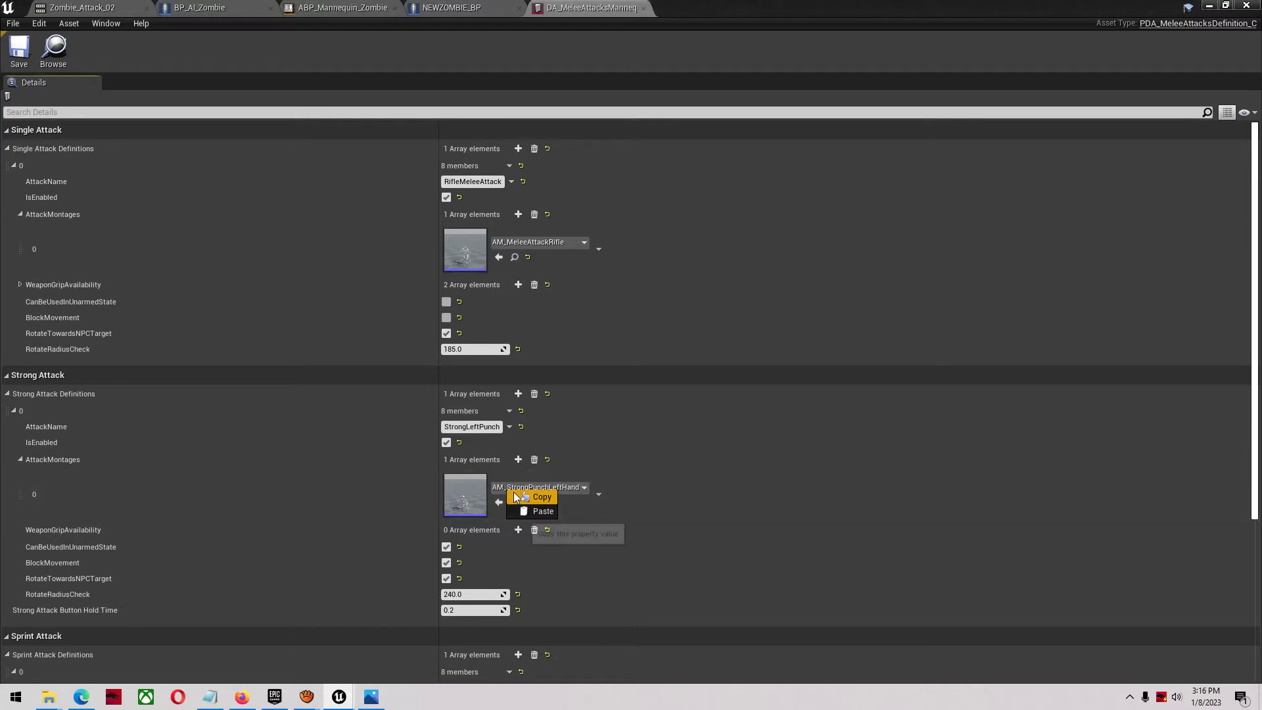
click(518, 487)
text(z)
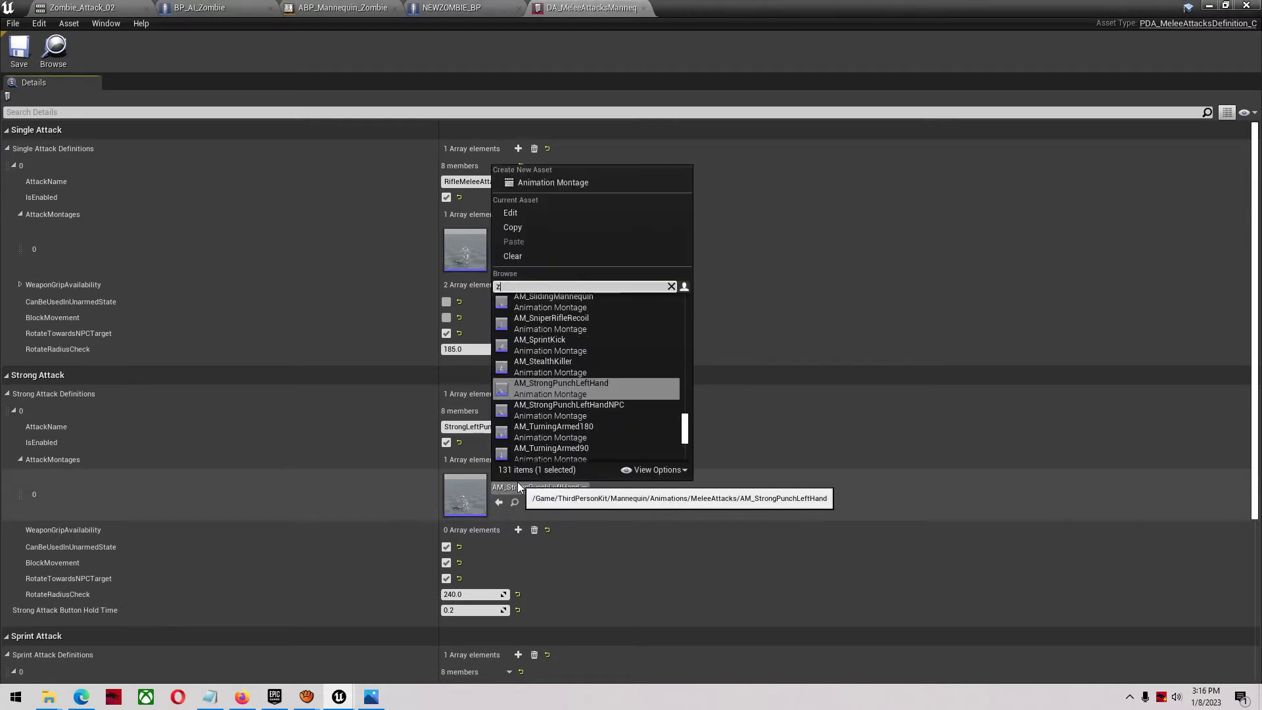
text(ombi)
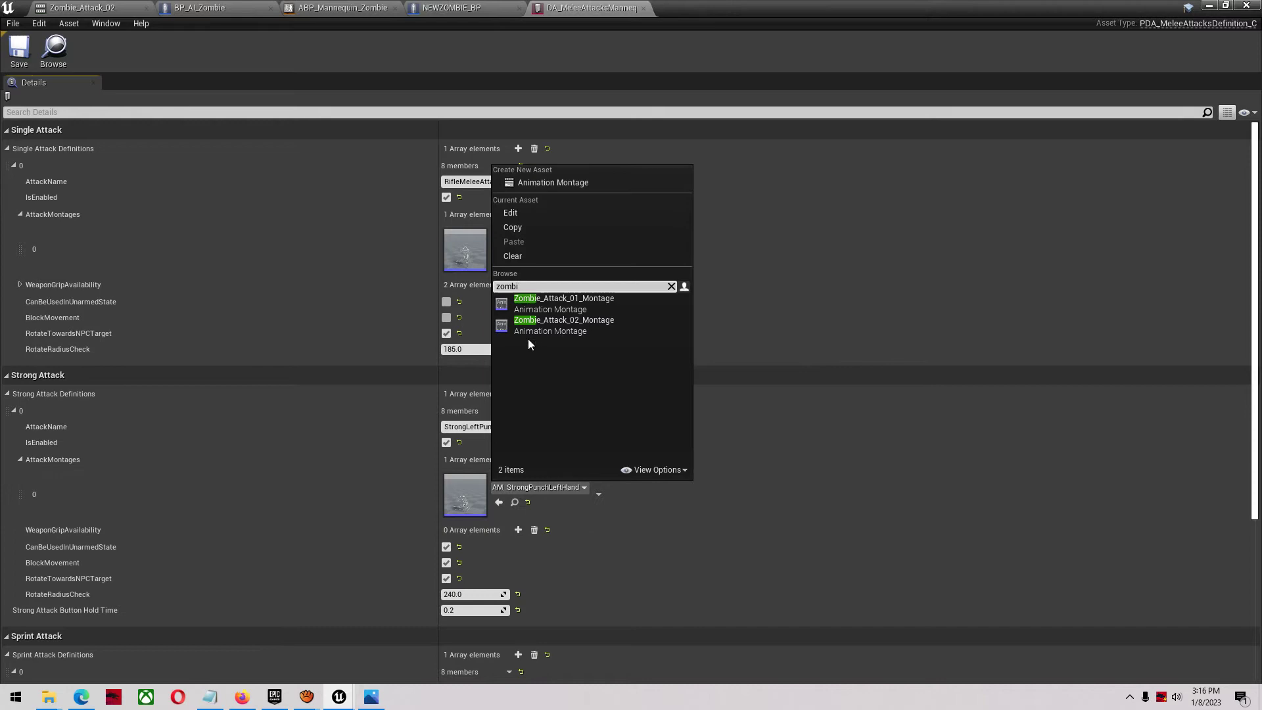
click(547, 319)
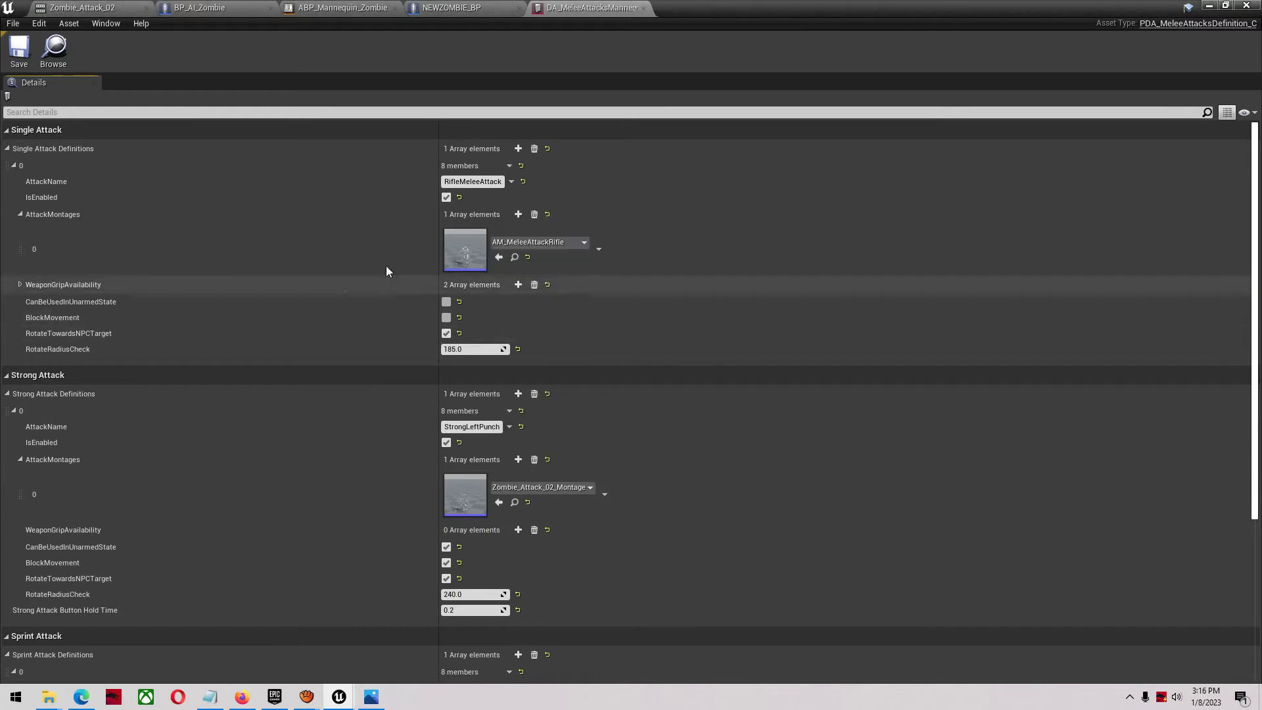
click(19, 50)
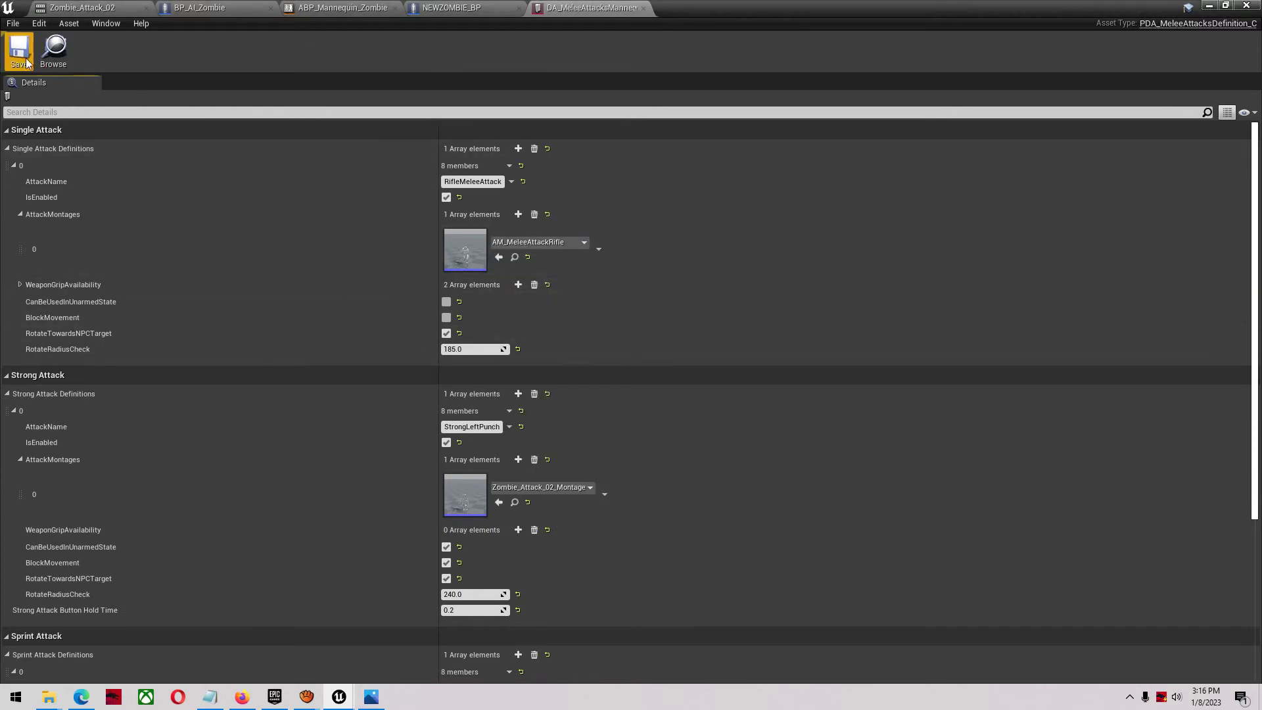
- Replace the placed BP_AI_Zombie in the level with NEWZOMBIE_BP from the ThirdPersonKit/Blueprints/AI folder
click(1211, 6)
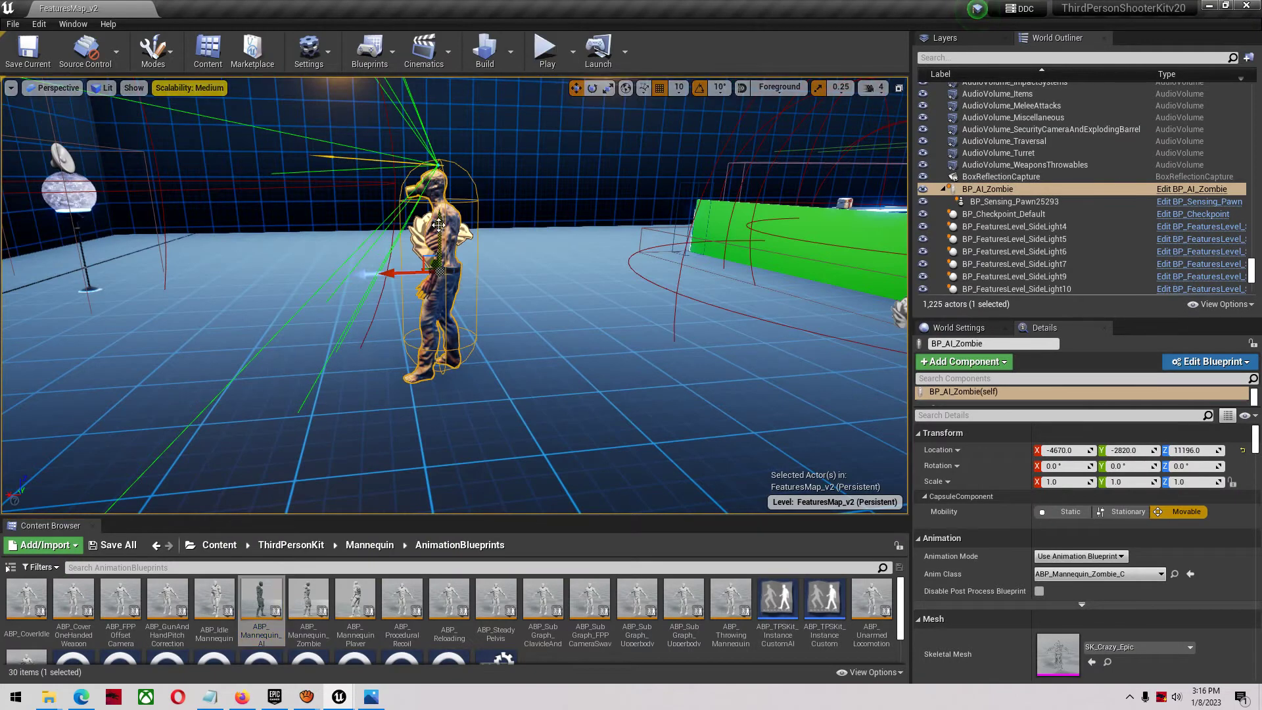
key(Delete)
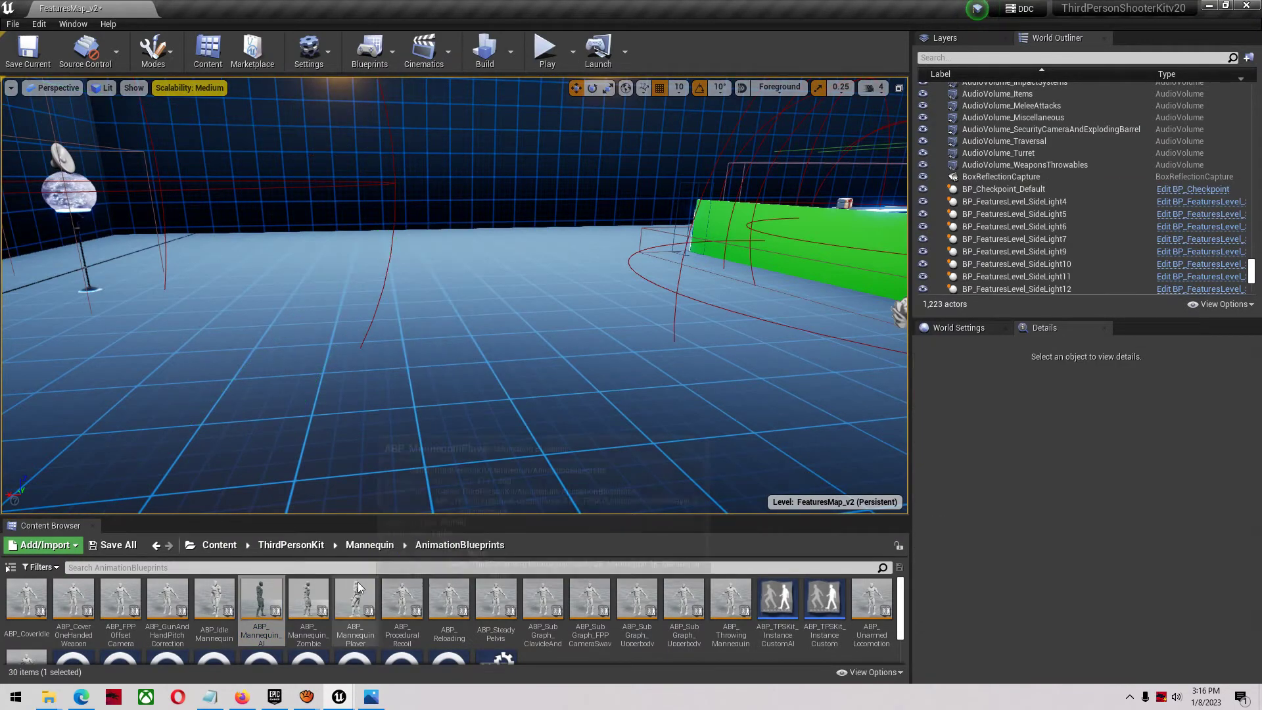
click(217, 546)
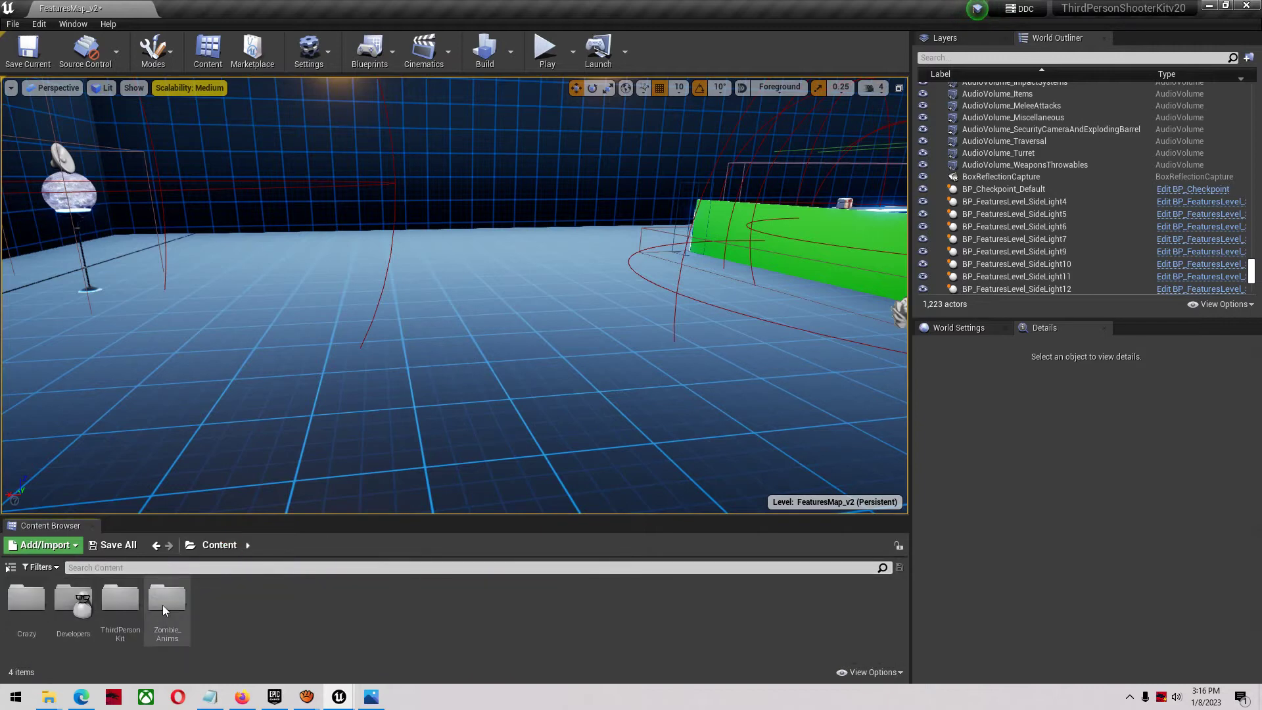
double_click(122, 620)
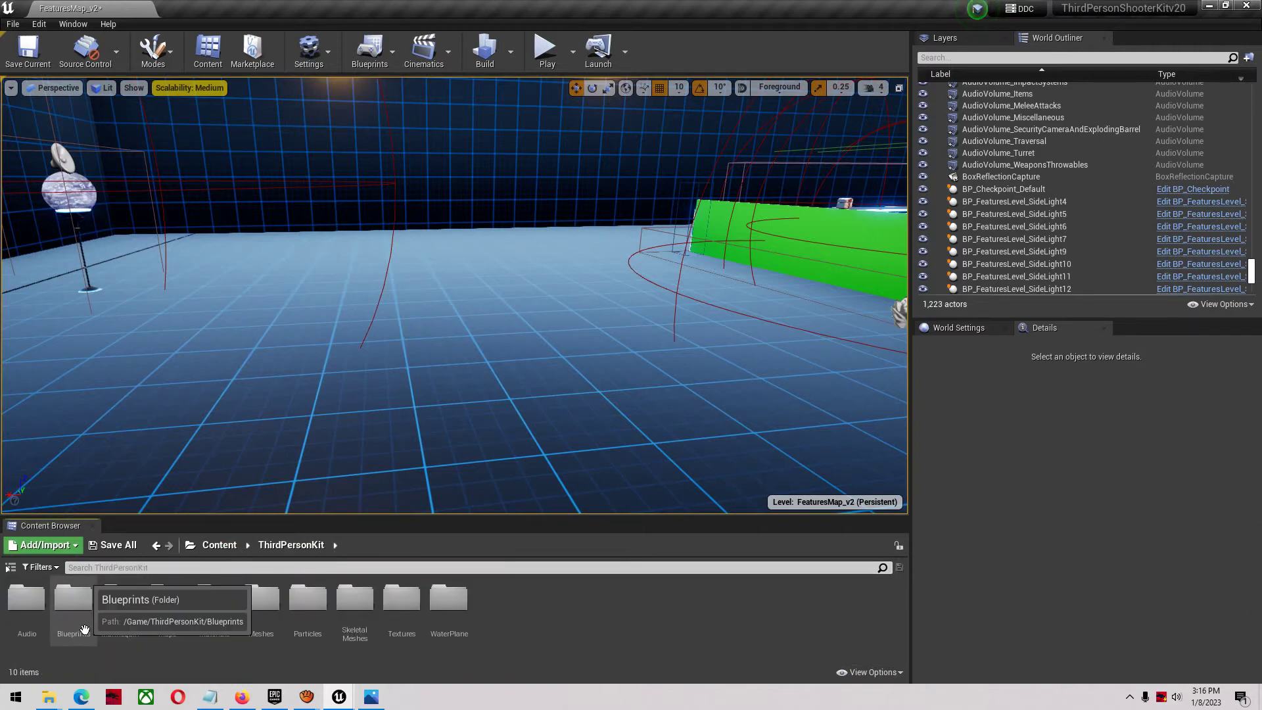
double_click(73, 611)
double_click(29, 620)
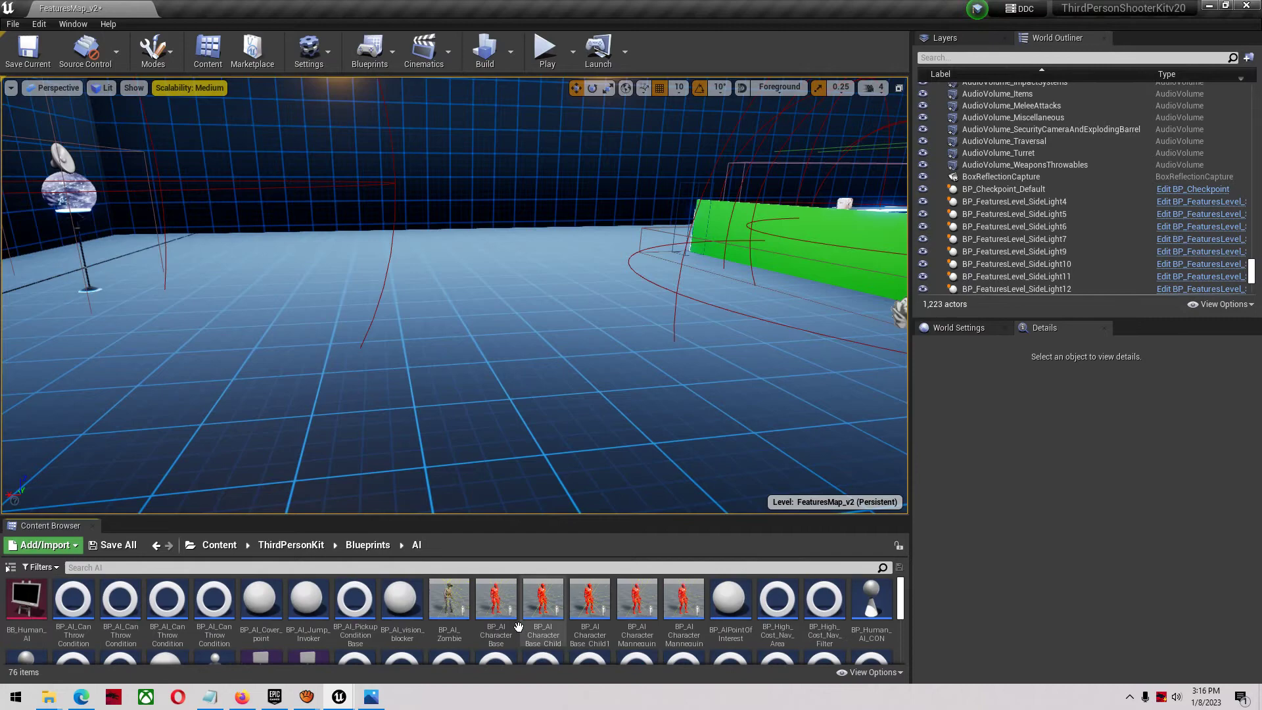
scroll(470, 625, down, 5)
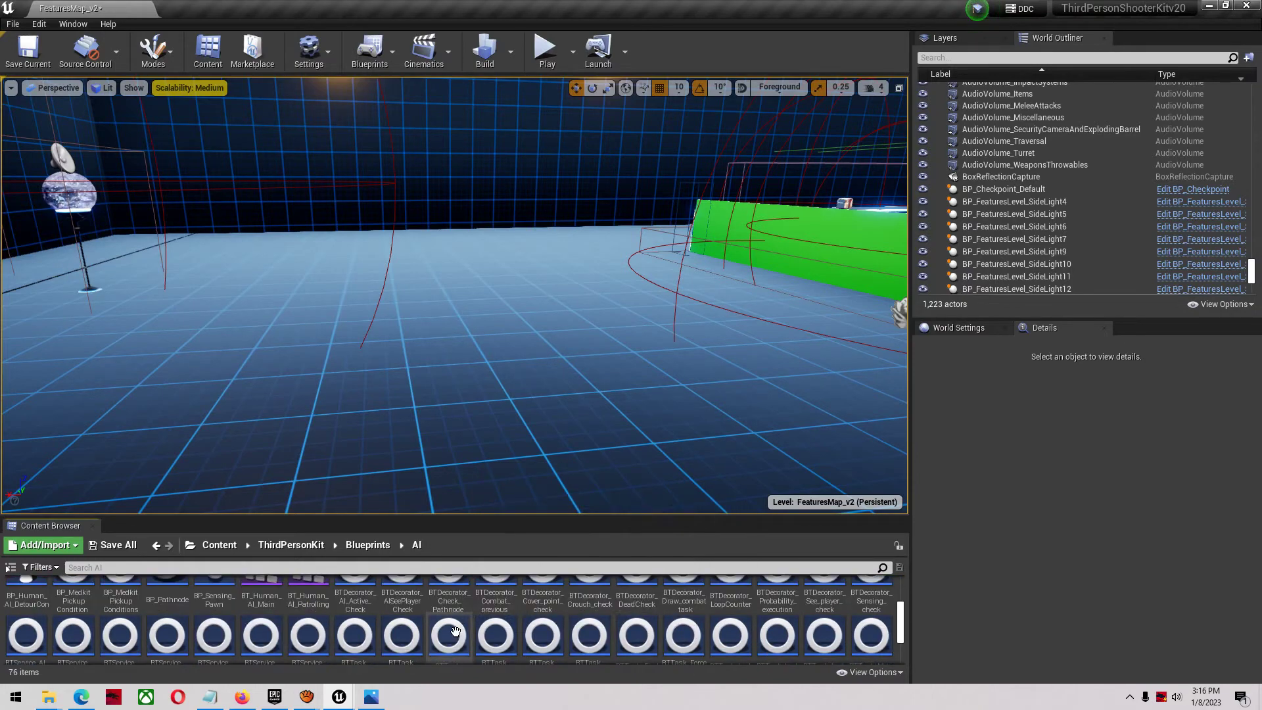
drag(871, 618, 559, 326)
- Play-test the level by moving the player near the new zombie to check its attack, and stop the session
click(547, 49)
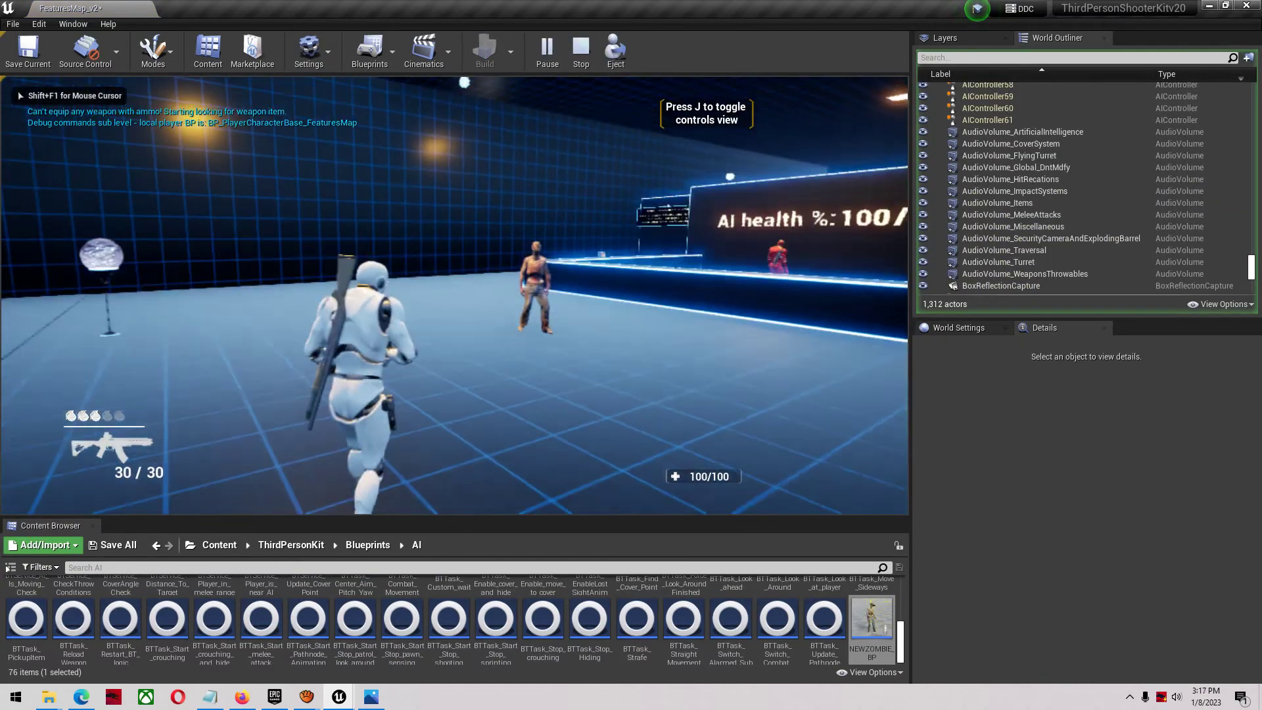
key(w)
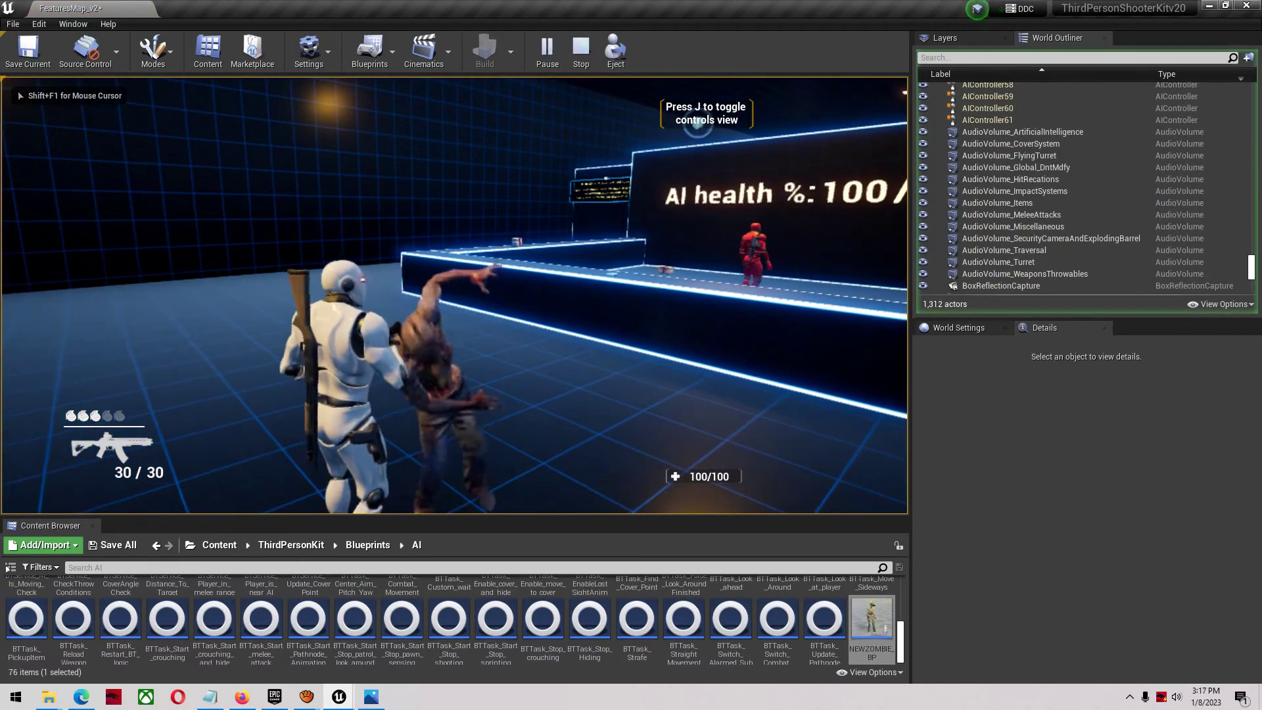
key(s)
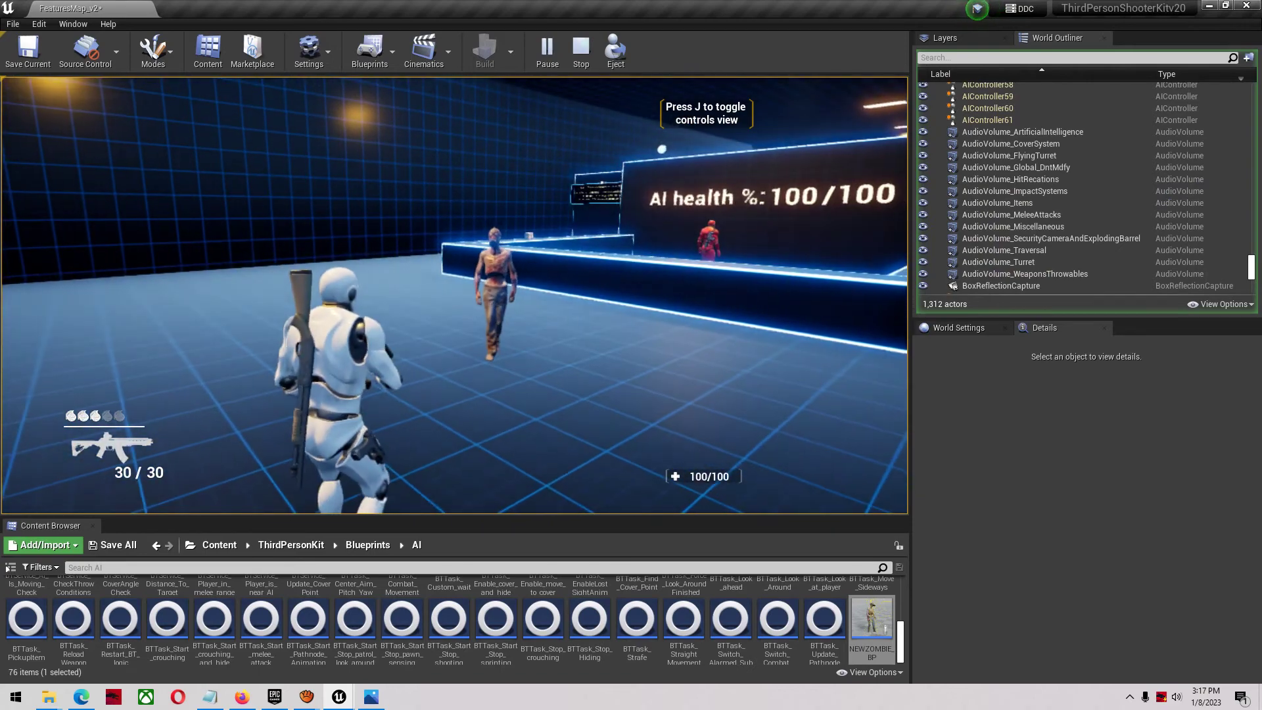
key(Escape)
key(f)
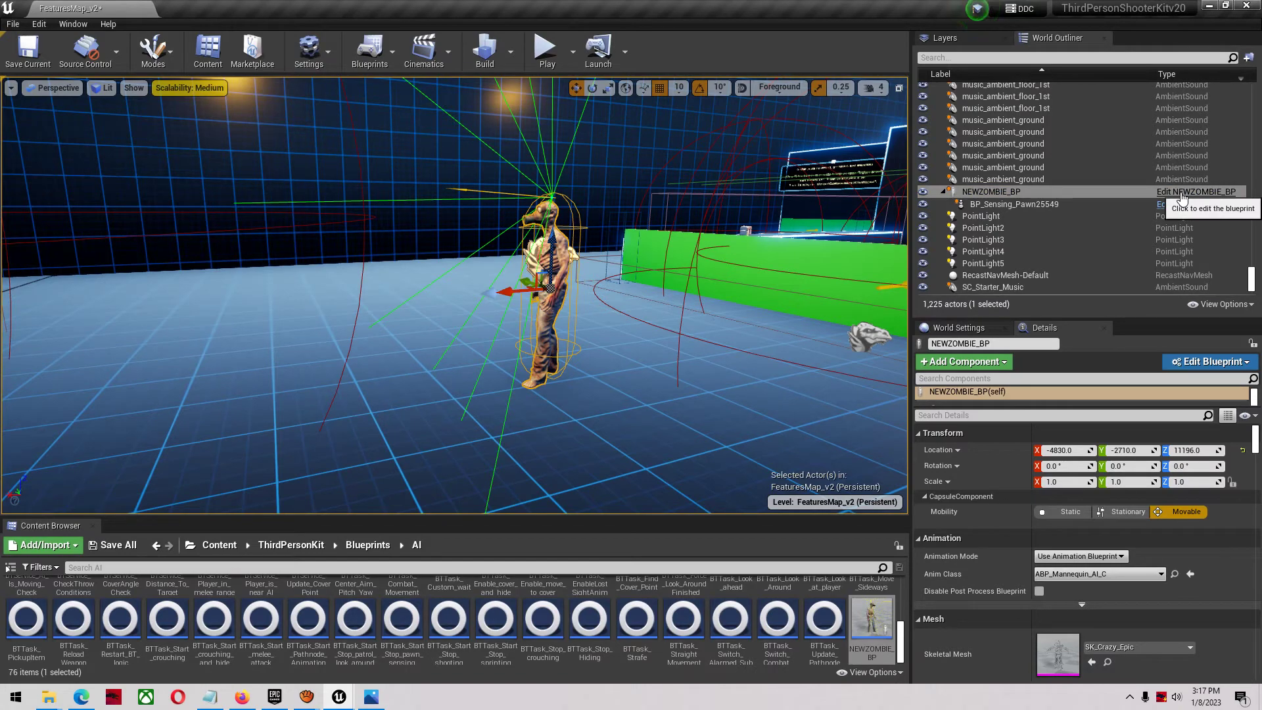
- Reopen the melee attack data asset from NEWZOMBIE_BP and open its Single Attack montage, AM_MeleeAttackRifle, for inspection
click(1183, 191)
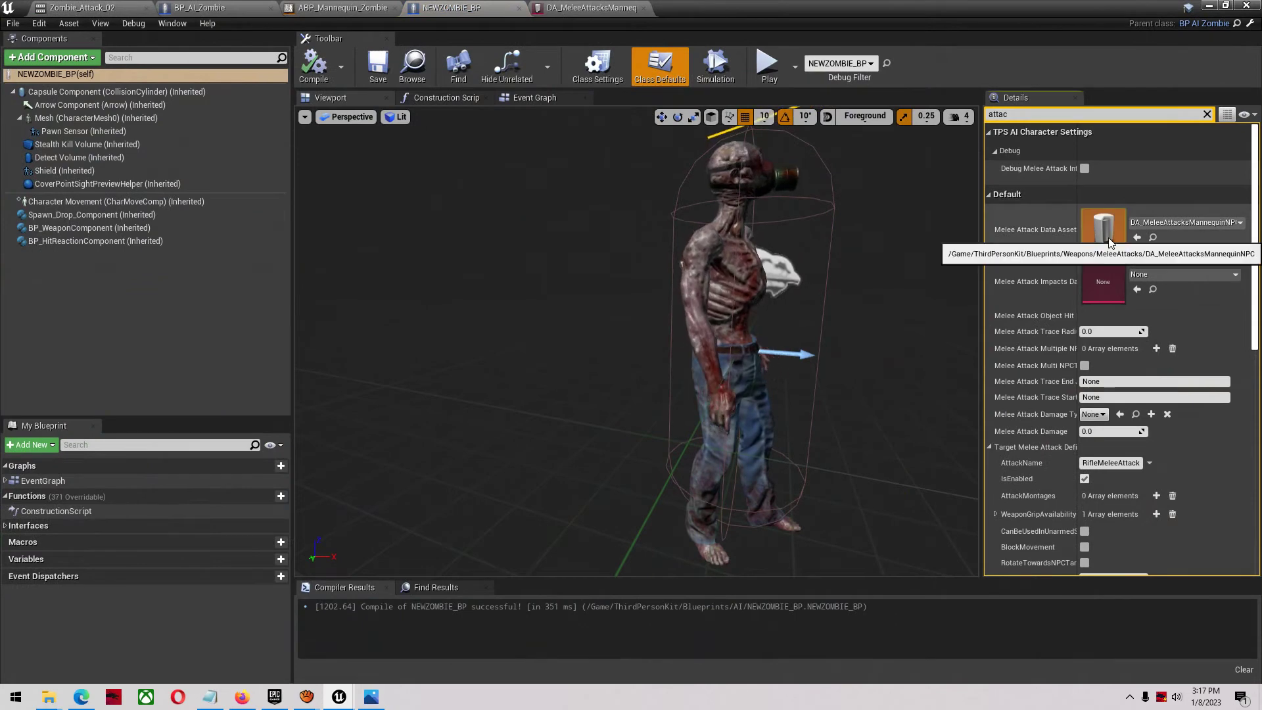
double_click(1110, 238)
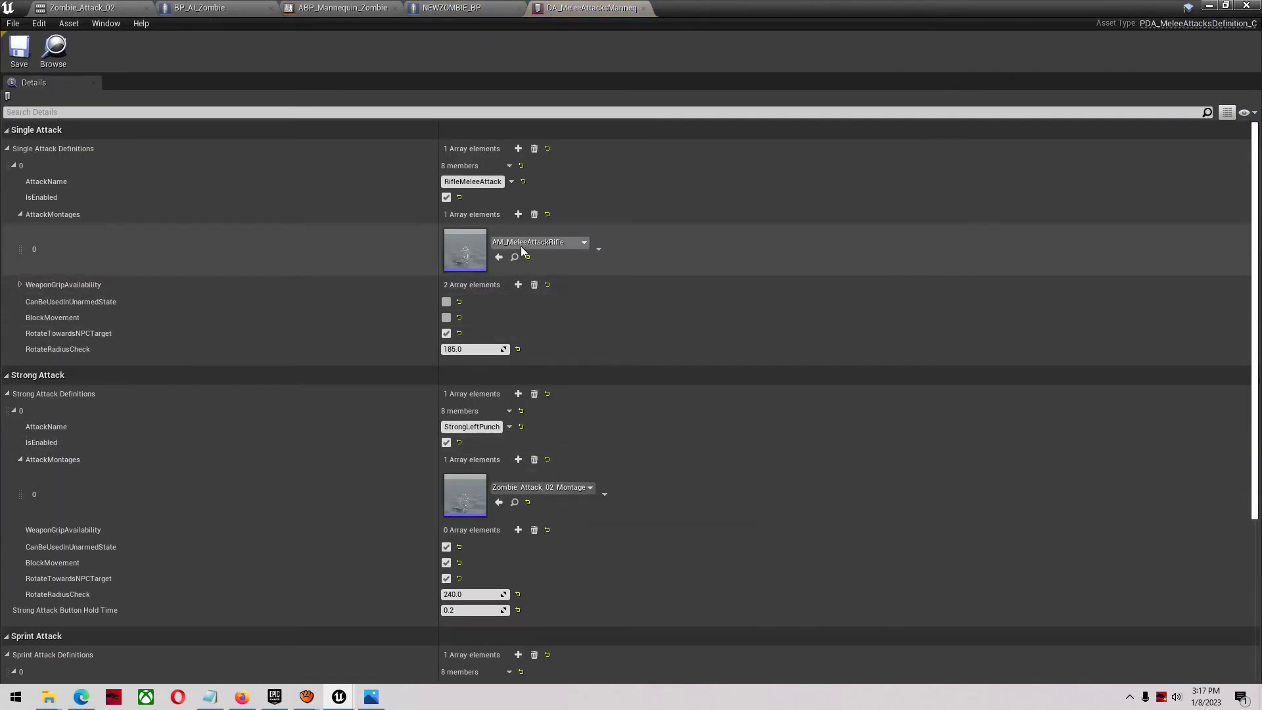
double_click(473, 249)
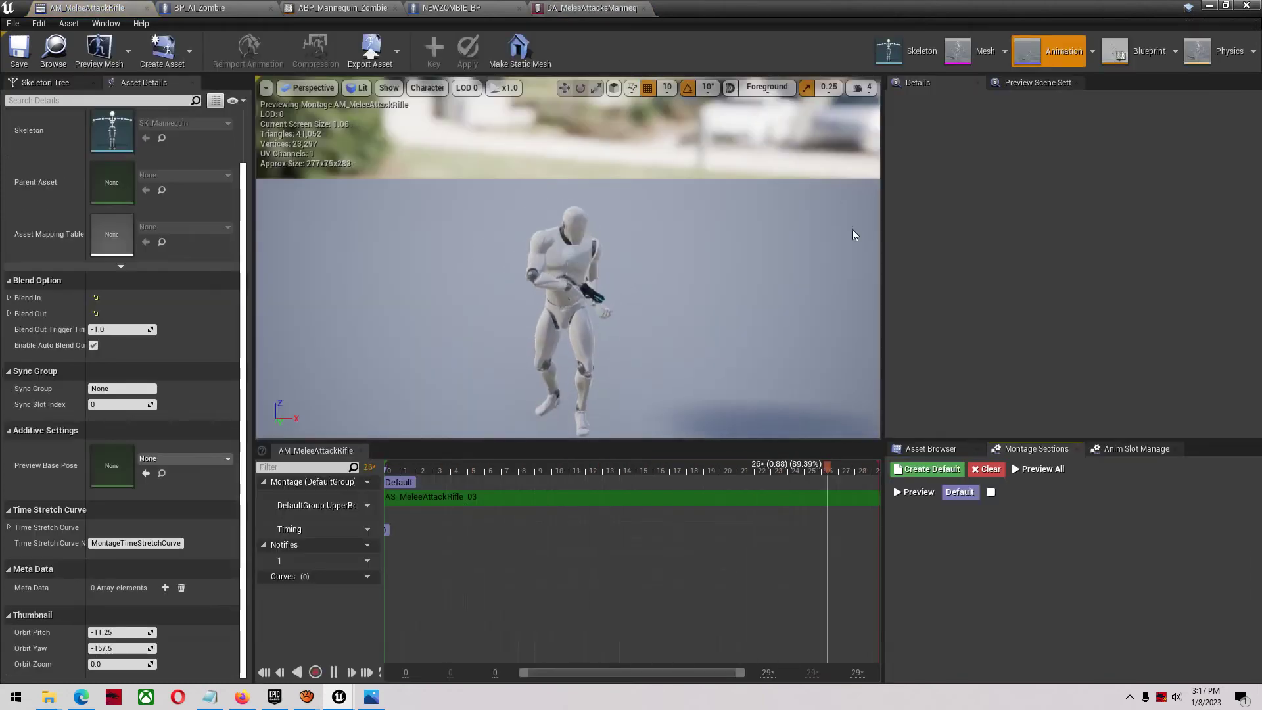
- Open AS_MeleeAttackRifle_03 from the montage's animation segment and copy its AN_MeleeAttack notifies on the MeleeLogicStart and MeleeLogicEnd tracks
click(494, 497)
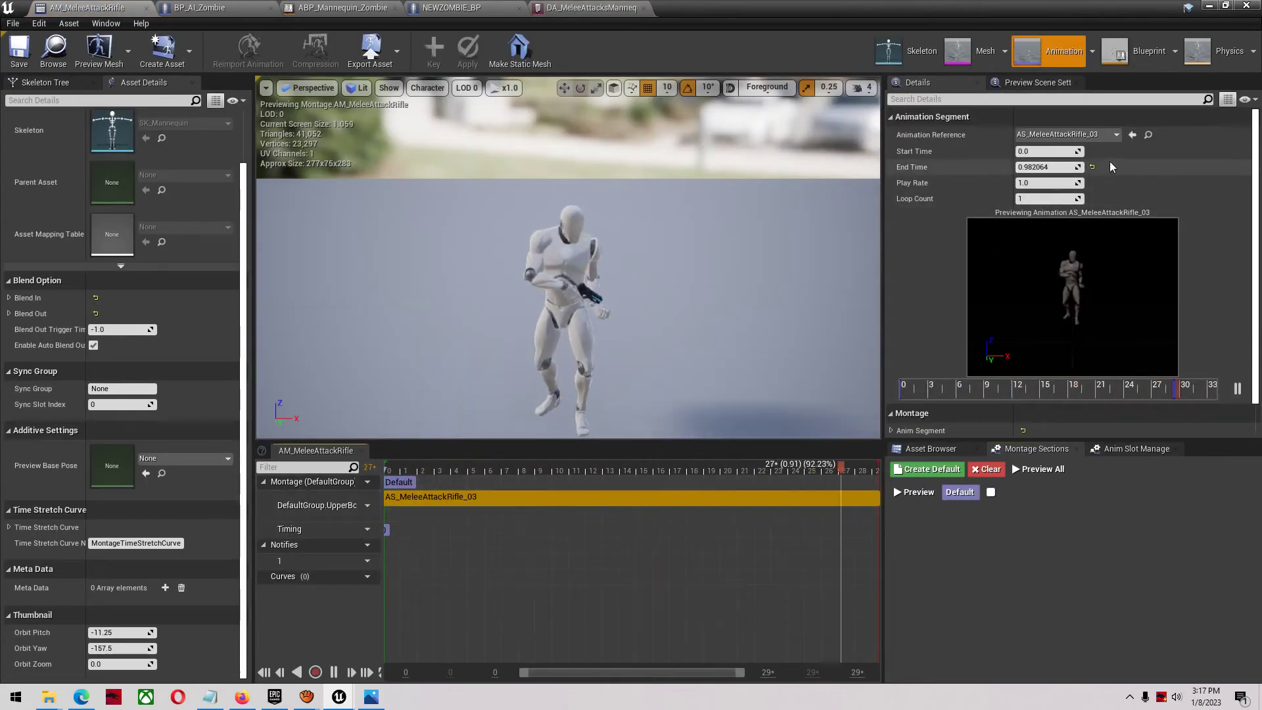
click(1150, 135)
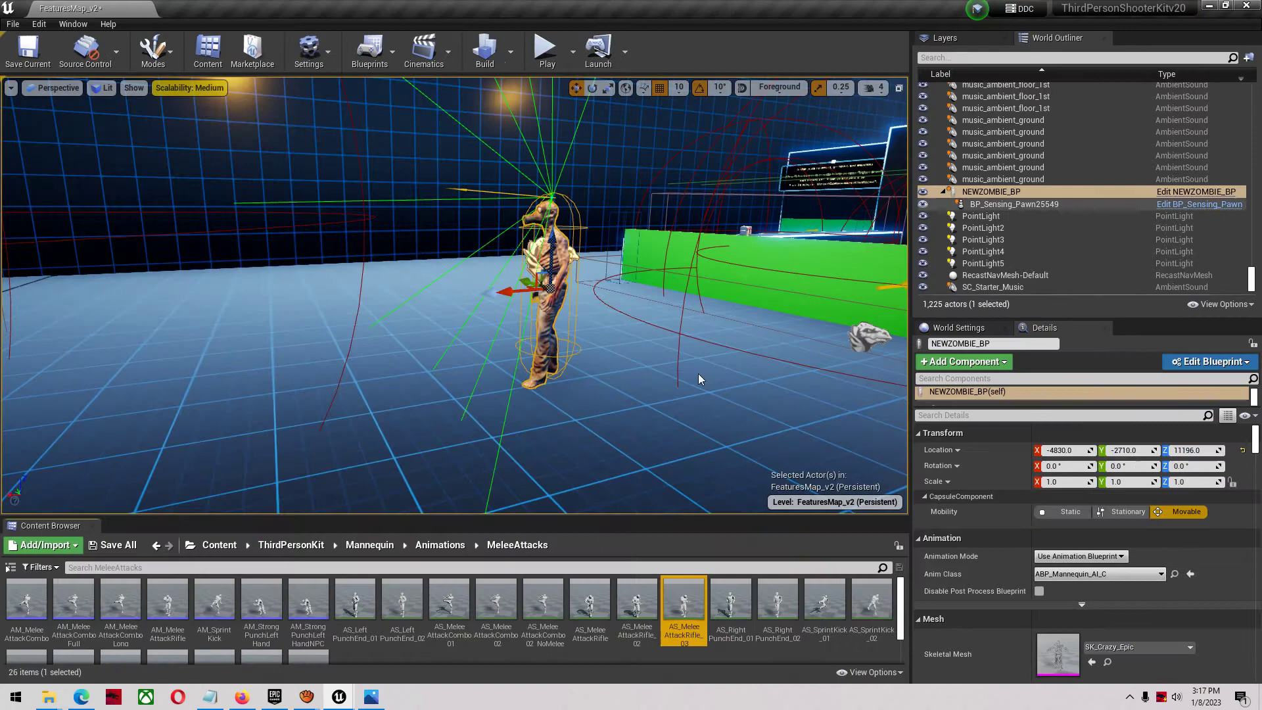
double_click(671, 617)
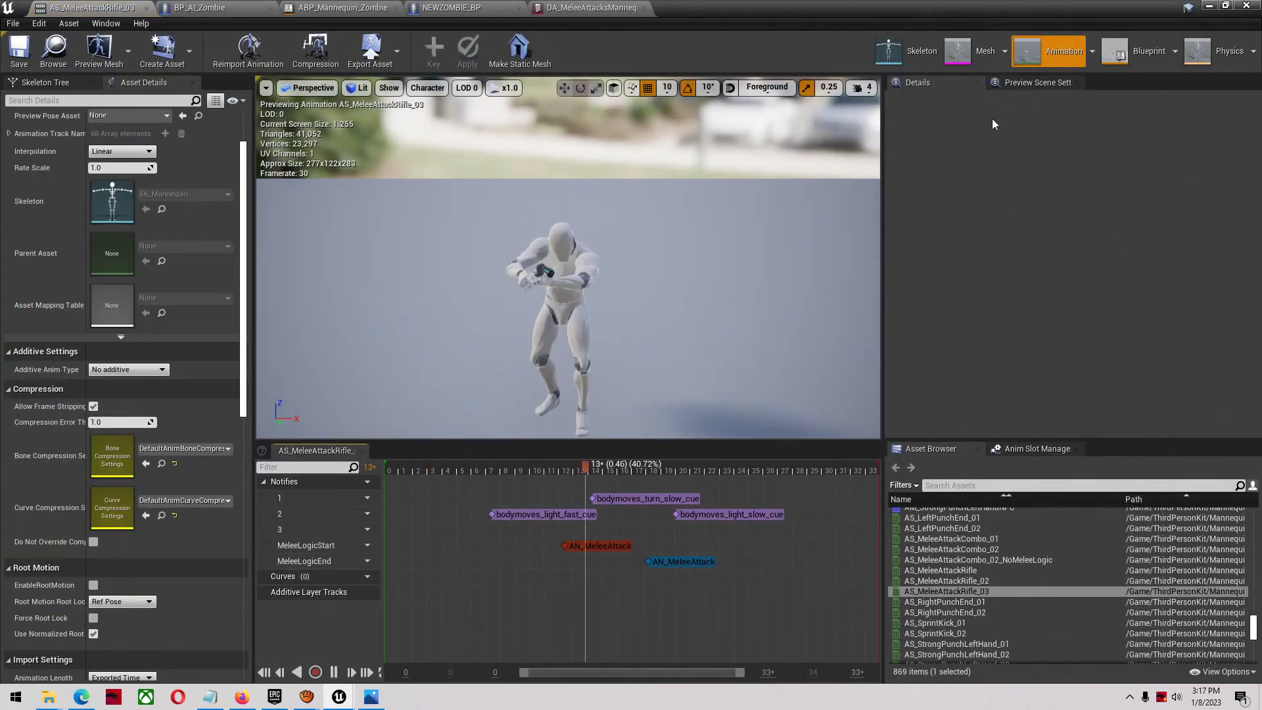
click(609, 544)
ctrl+click(672, 564)
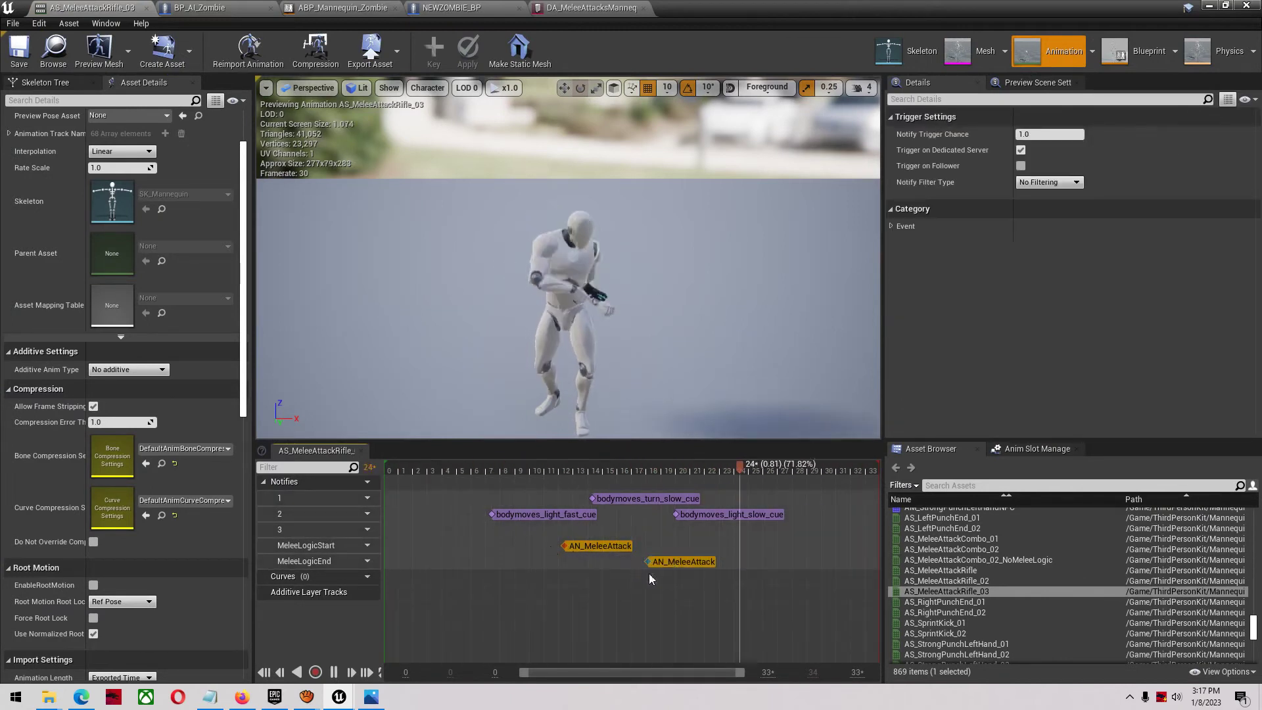
click(336, 672)
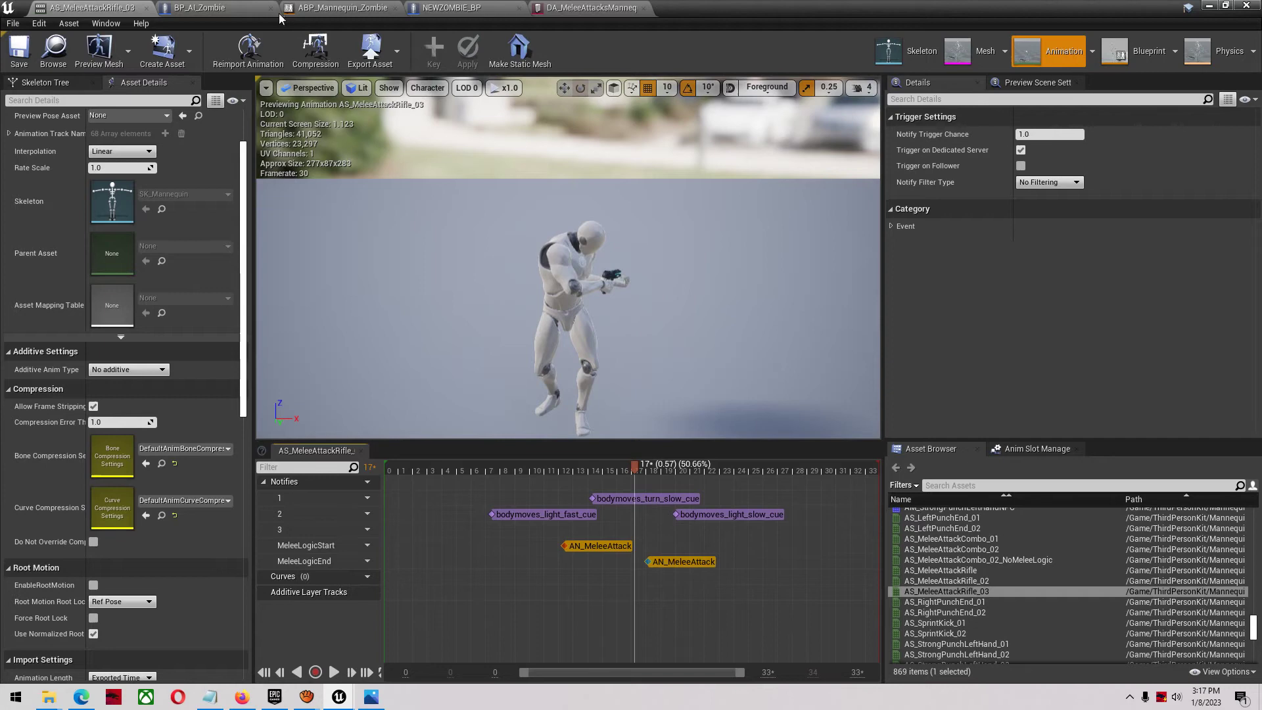
- Open Zombie_Attack_02_Montage from the Strong Attack definition, paste the two AN_MeleeAttack notifies starting at about frame 16, and save the montage
click(440, 13)
double_click(1102, 233)
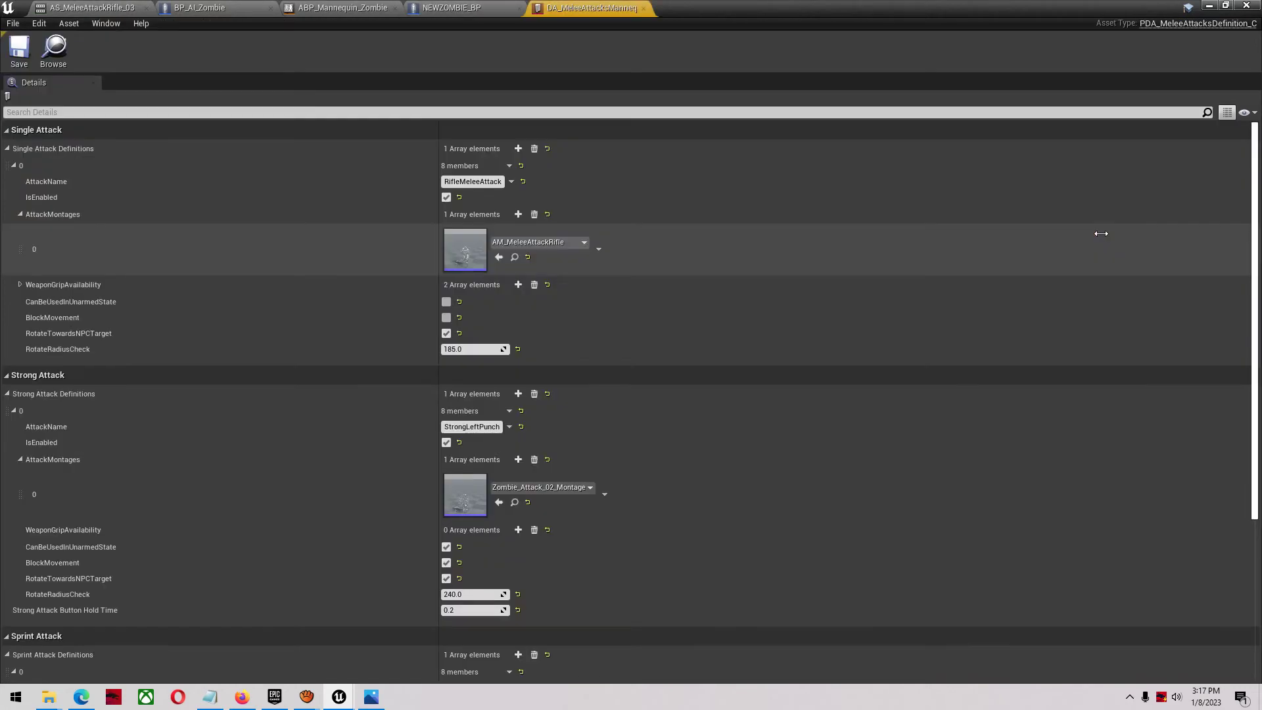
double_click(464, 509)
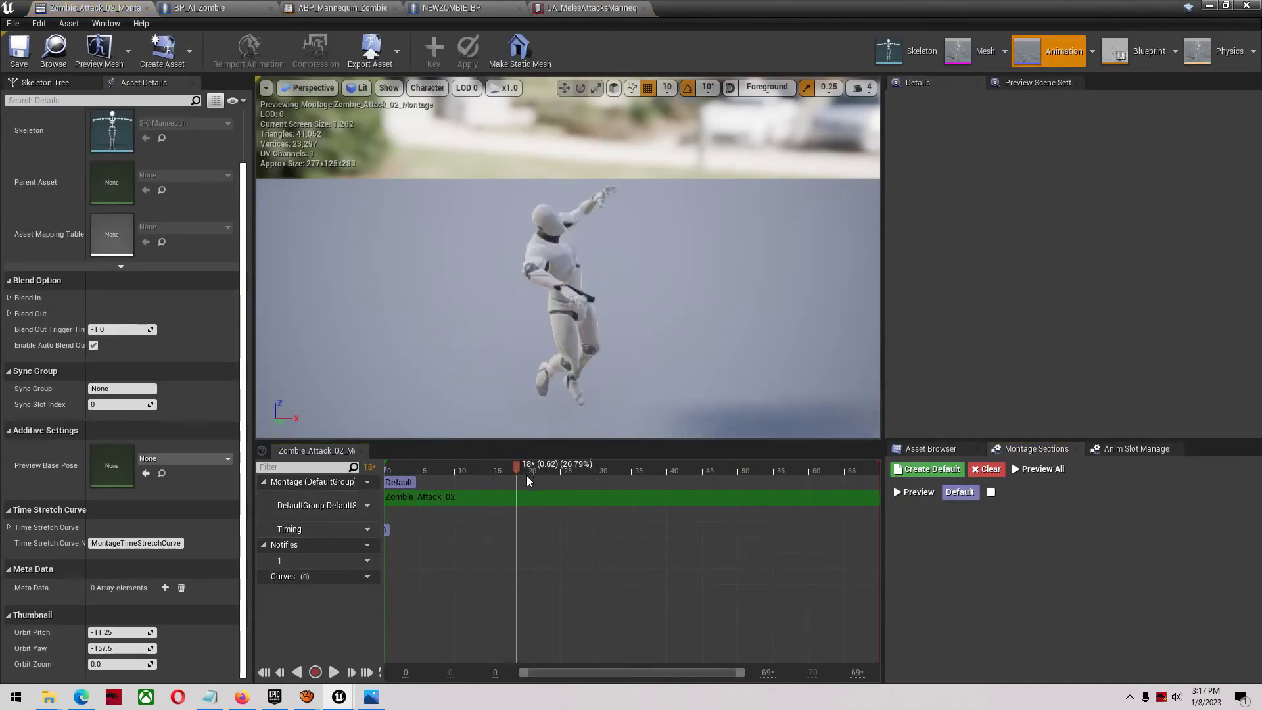
drag(506, 479, 499, 480)
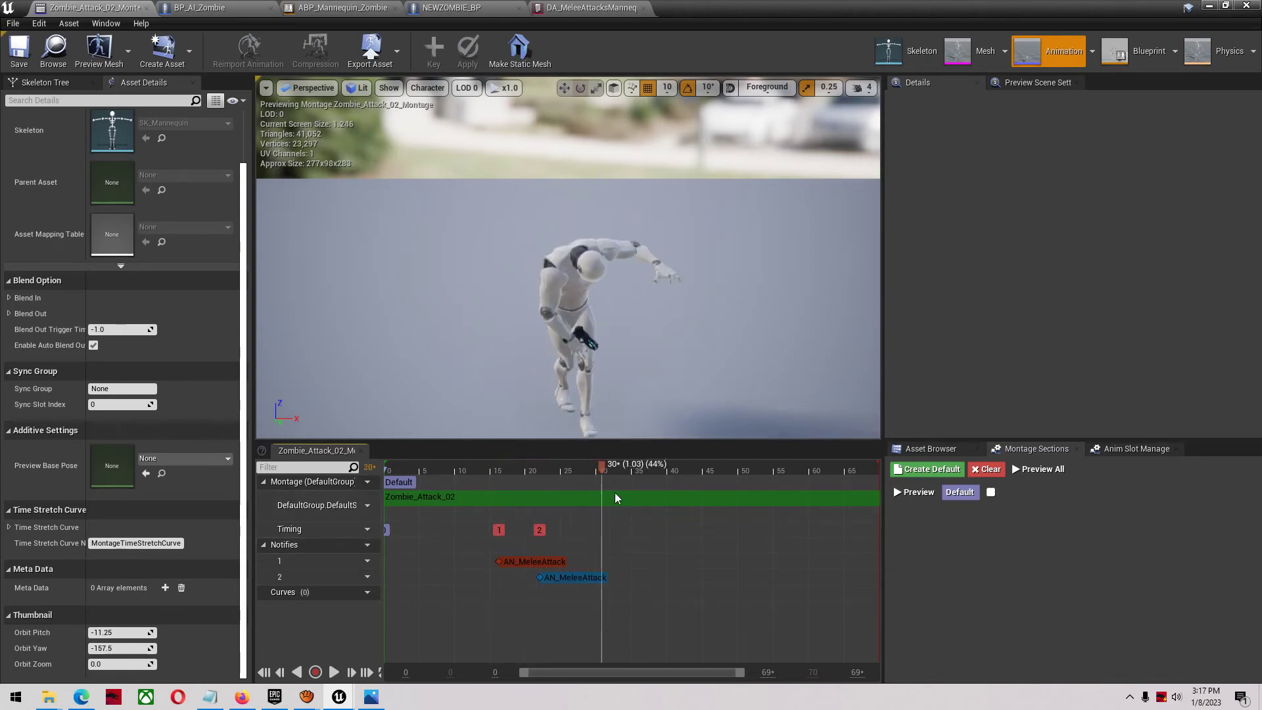
click(18, 63)
- Play-test the level by moving the player toward and away from the zombie to check whether its strike deals damage
click(1209, 6)
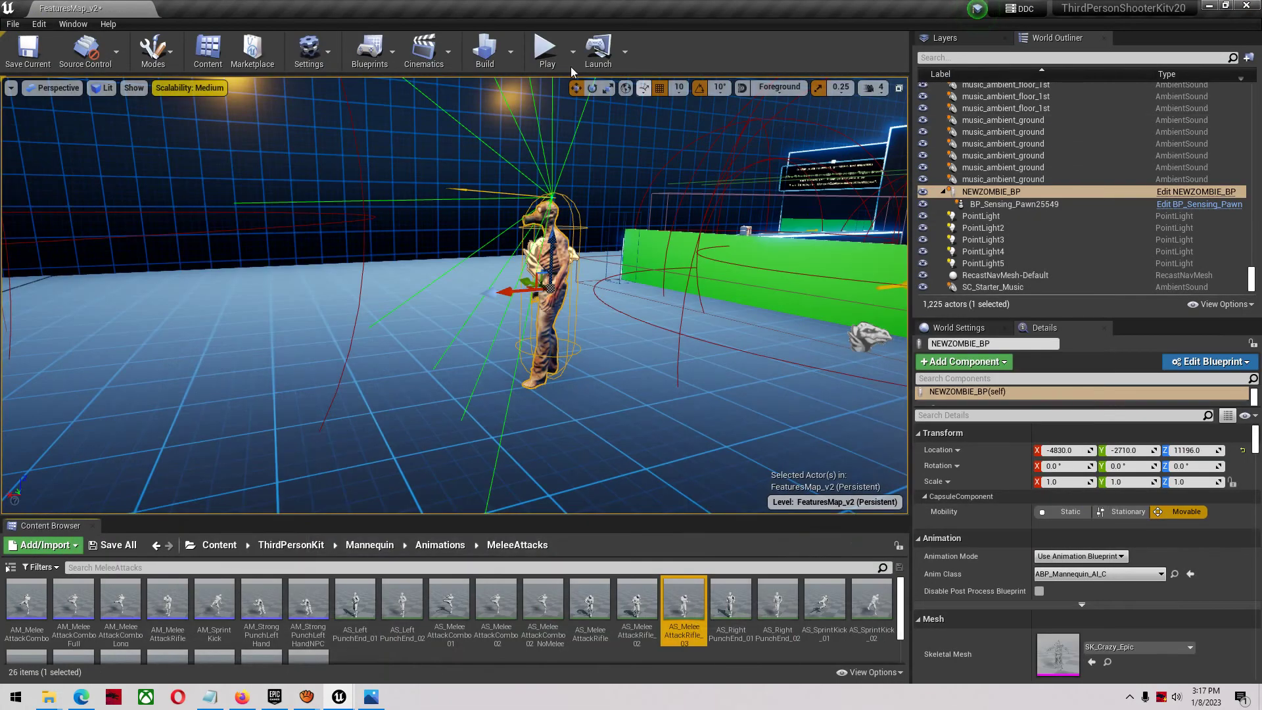
click(546, 52)
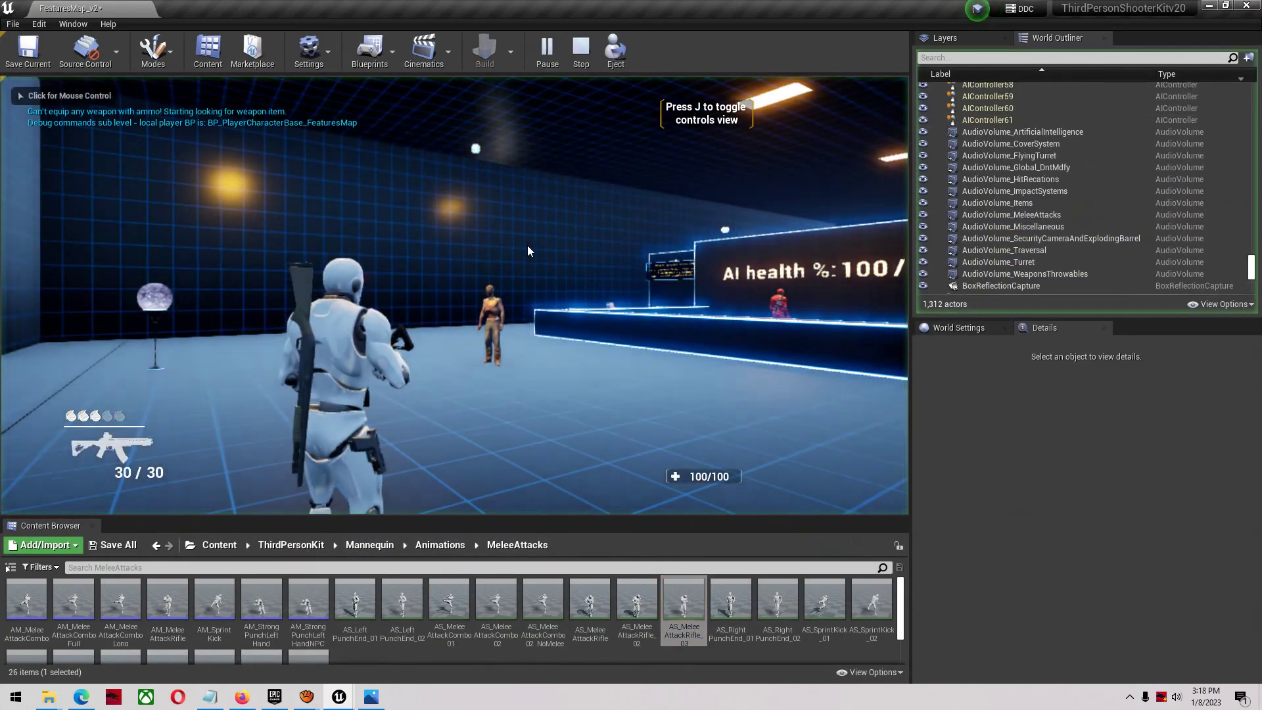
key(w)
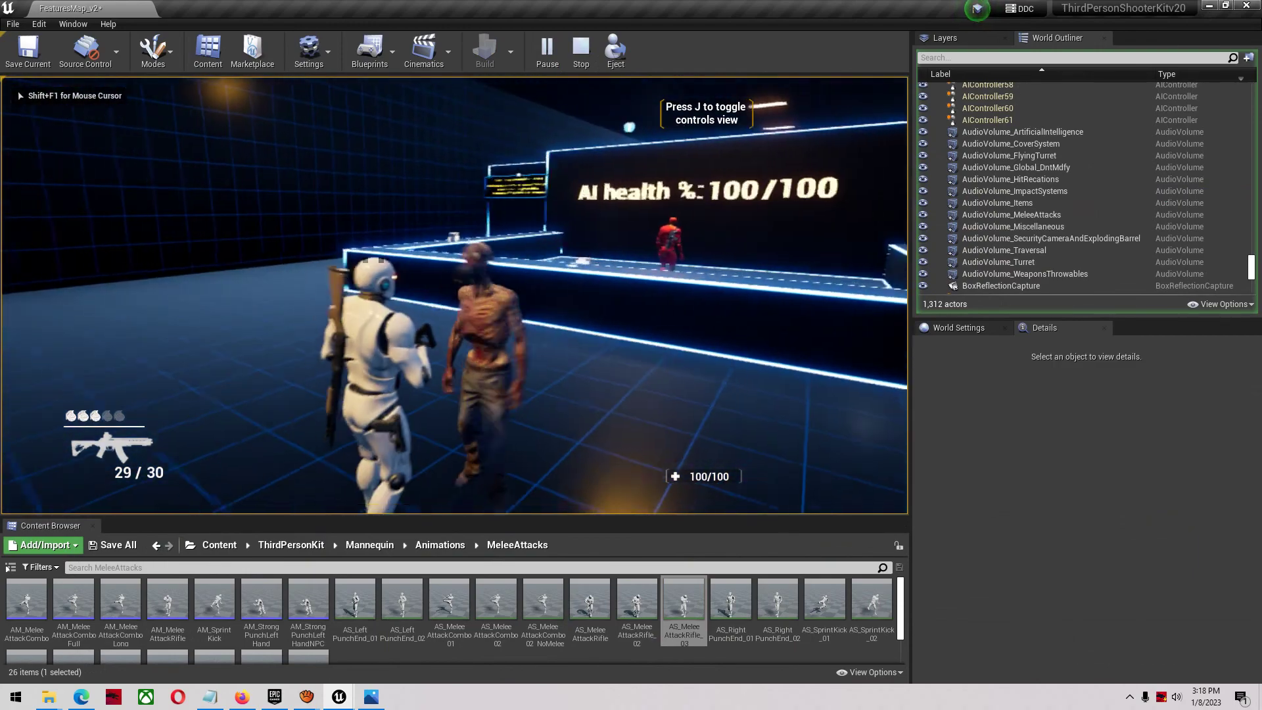
key(s)
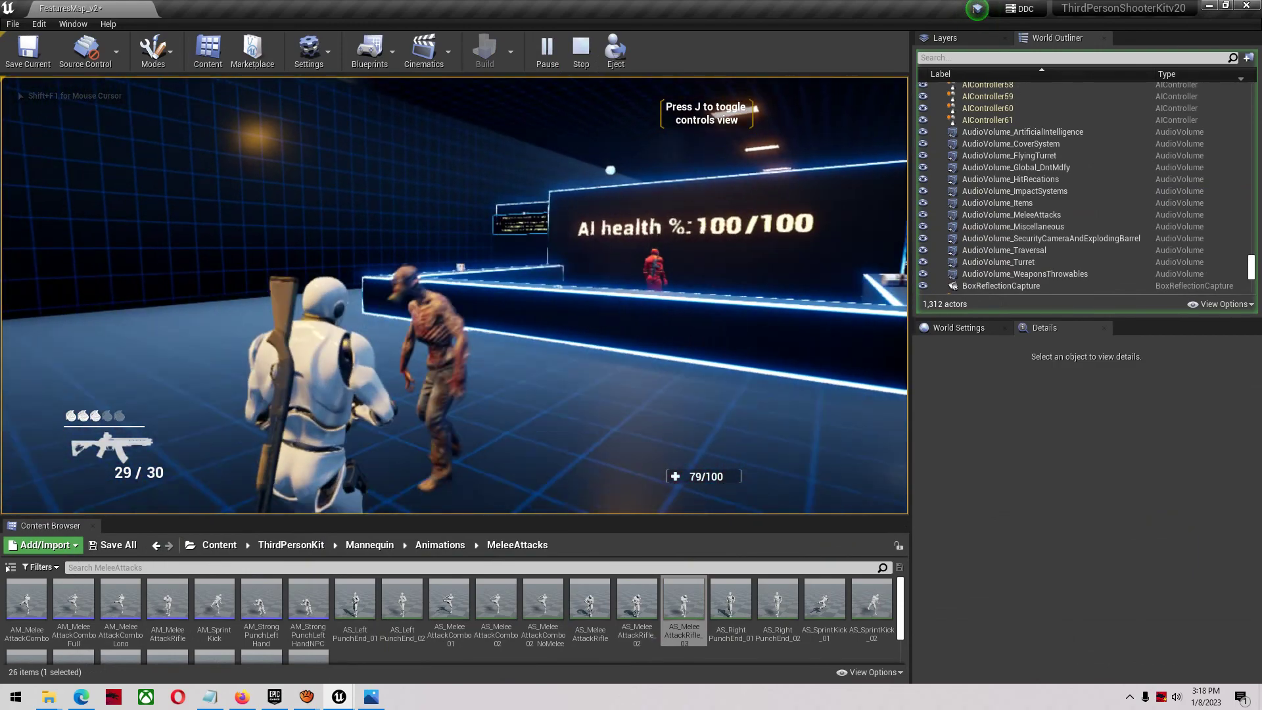
key(w)
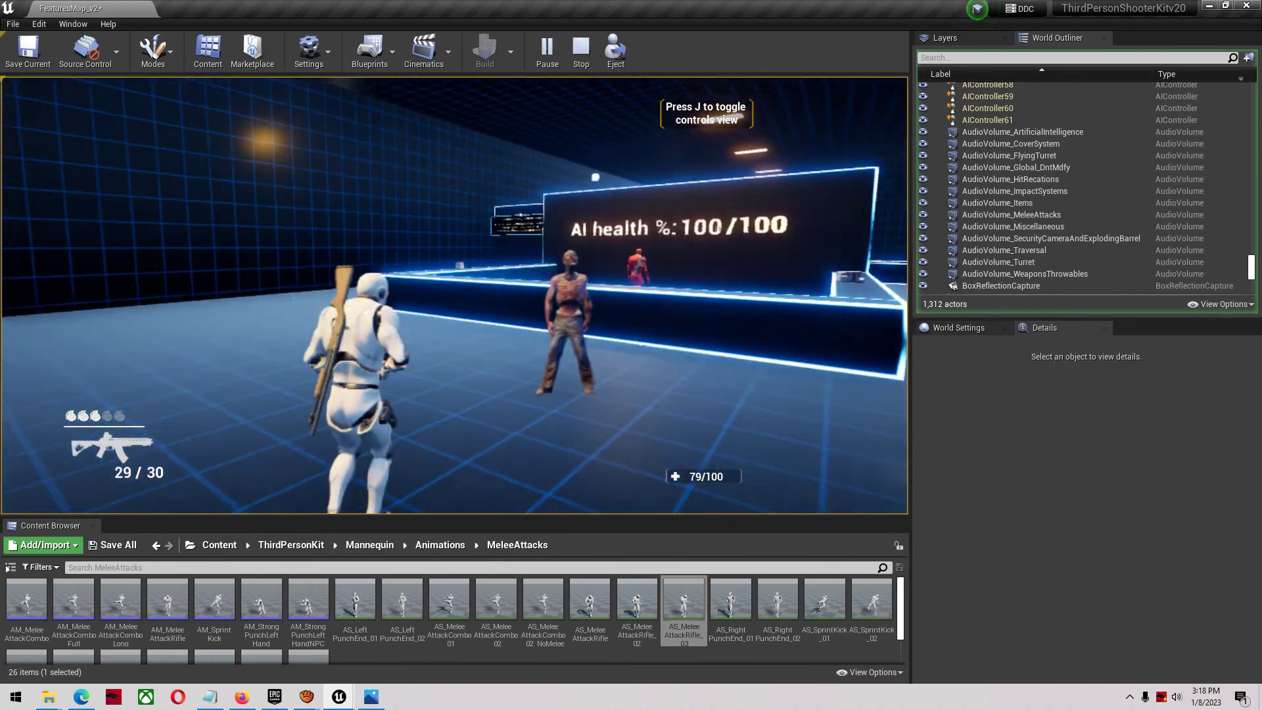
key(s)
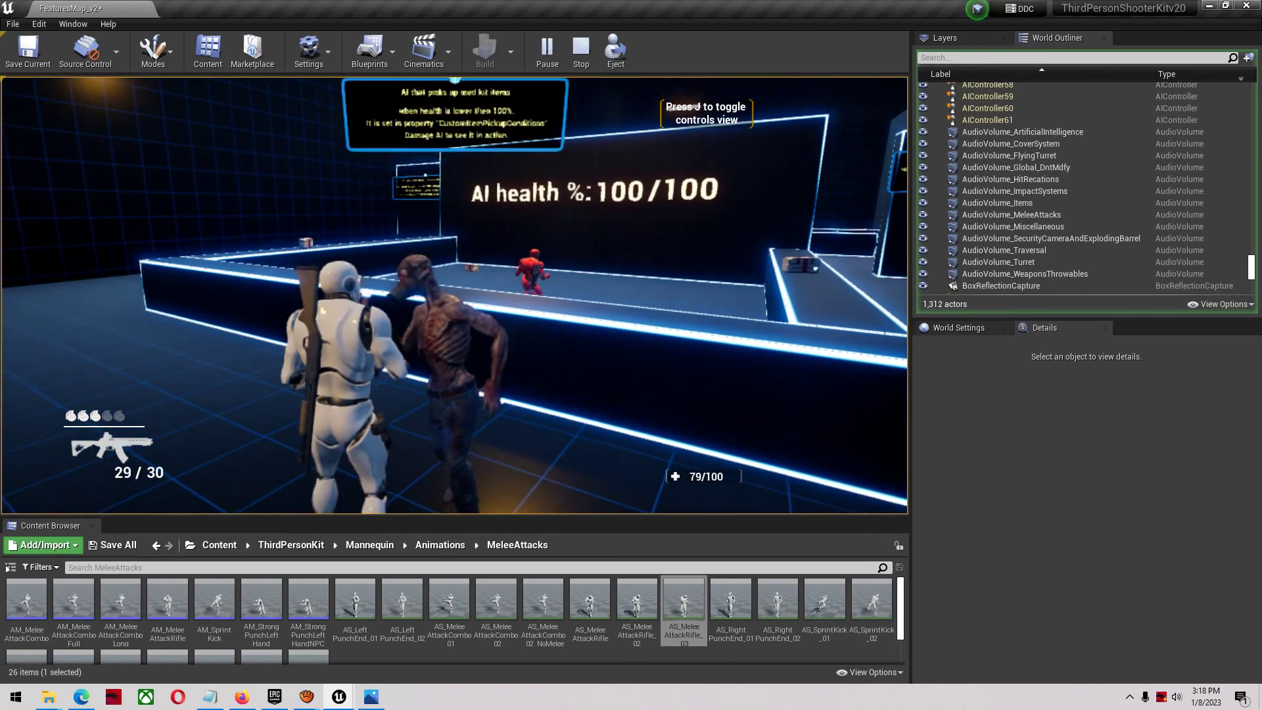
key(w)
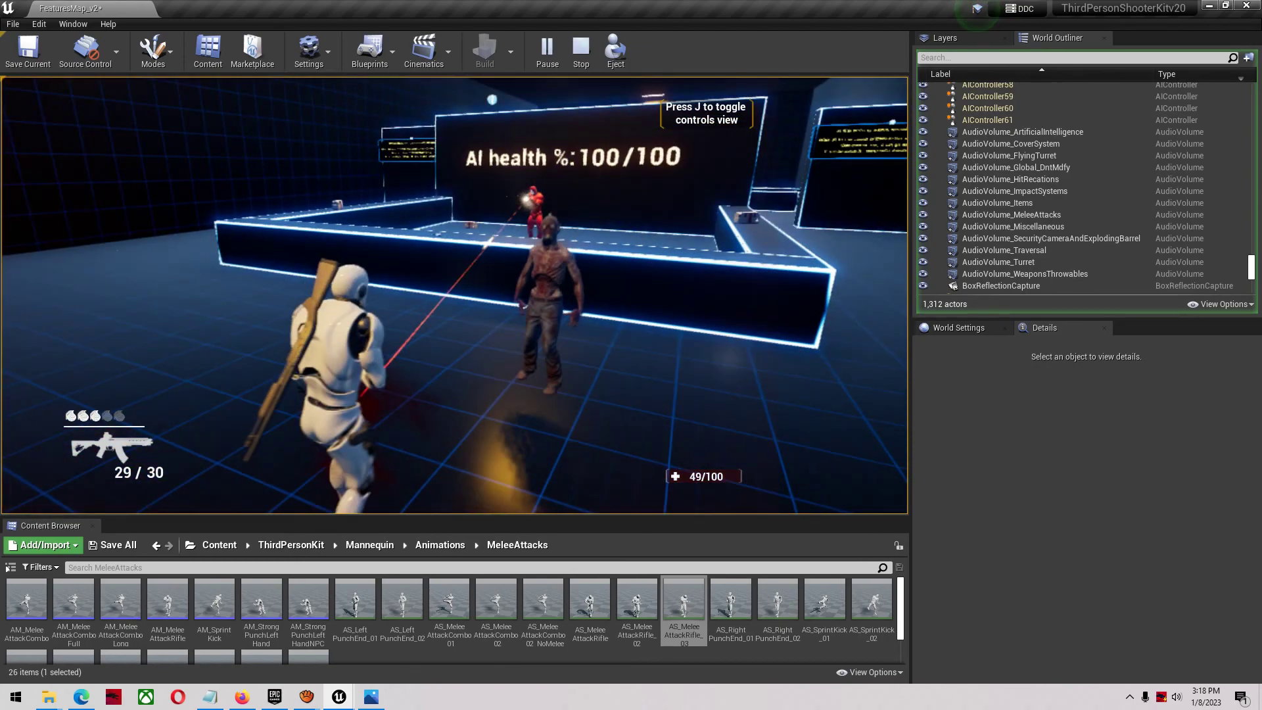
- Duplicate both AN_MeleeAttack notifies in Zombie_Attack_02_Montage at about frame 28 for the second strike, and save the montage
key(alt+Tab)
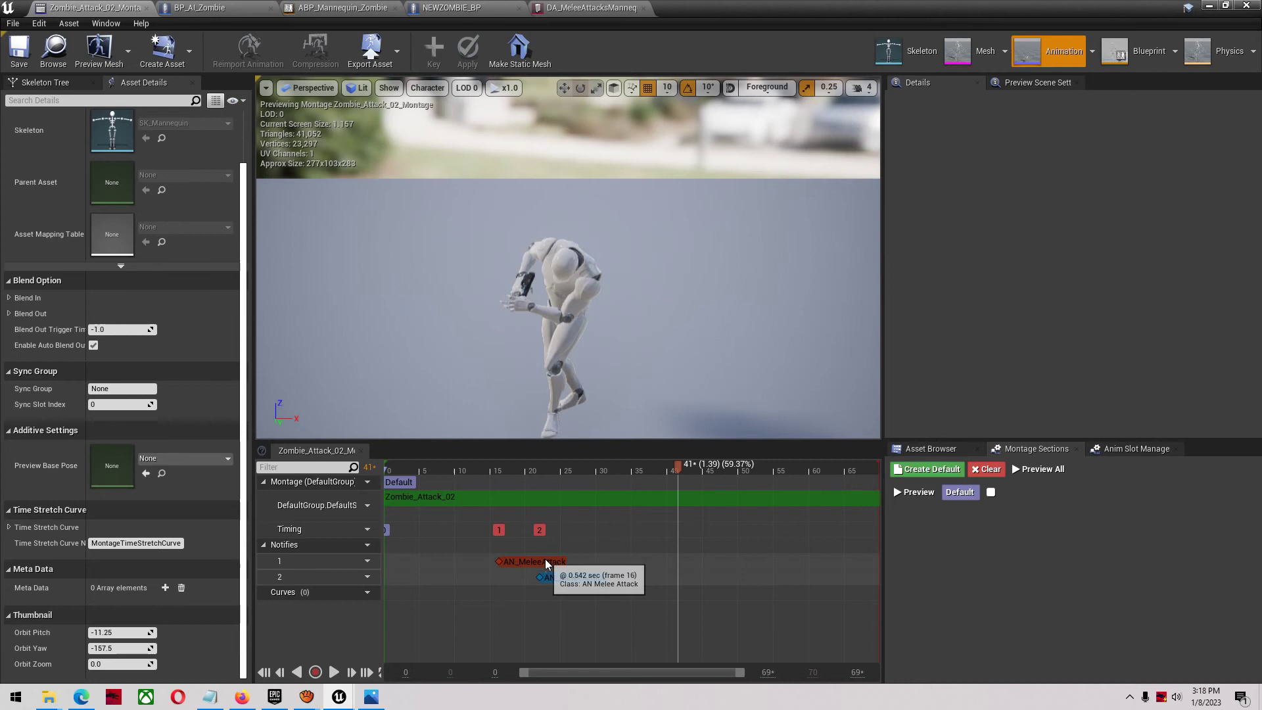
click(546, 563)
shift+click(562, 578)
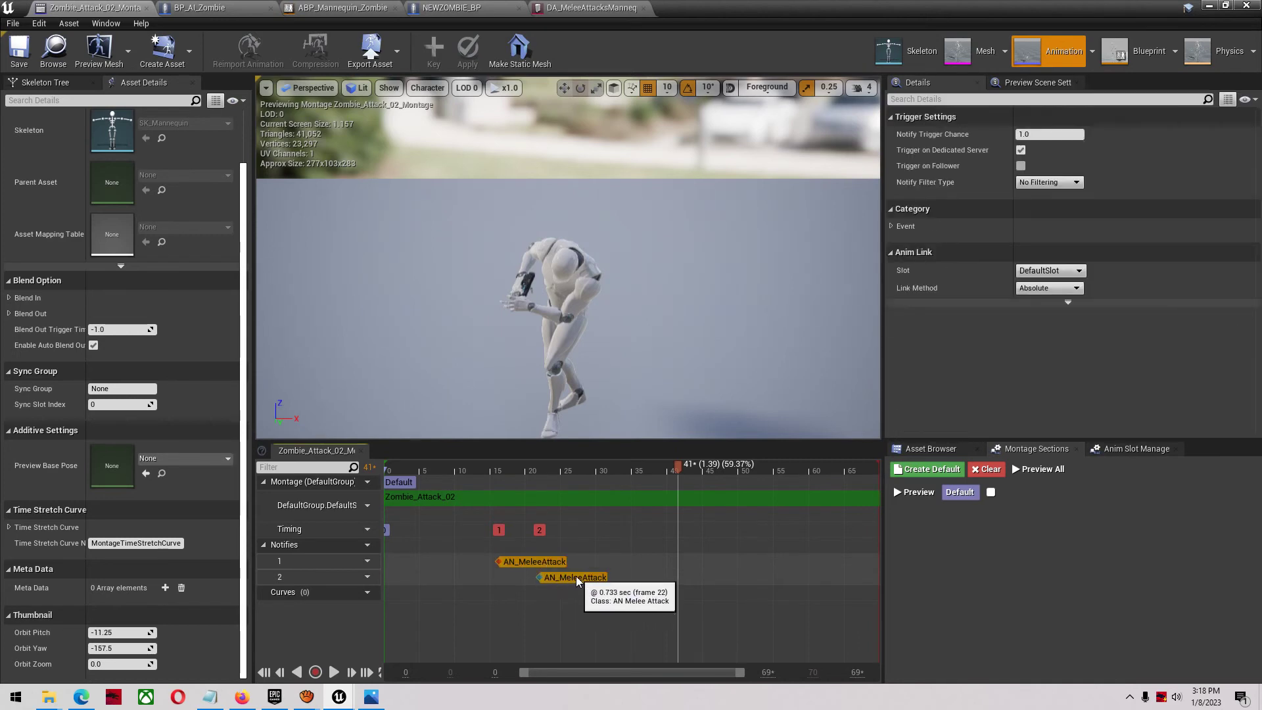
drag(676, 464, 586, 489)
key(ctrl+v)
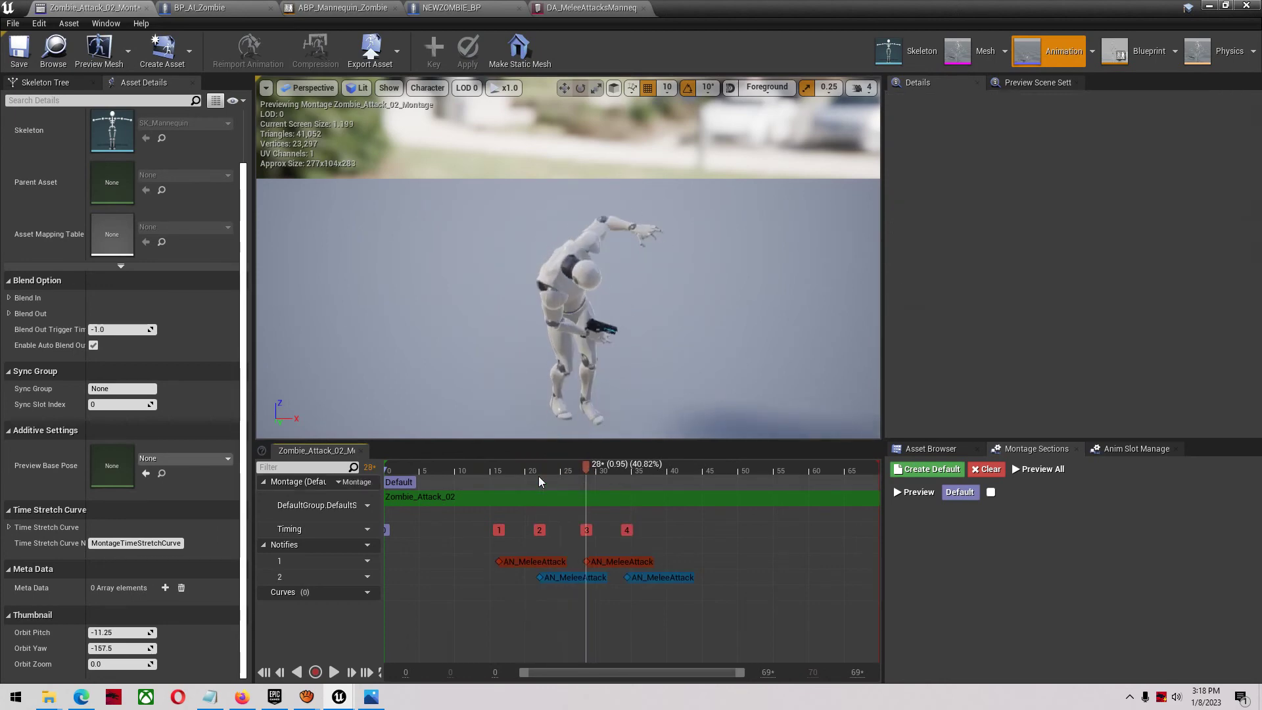
click(22, 56)
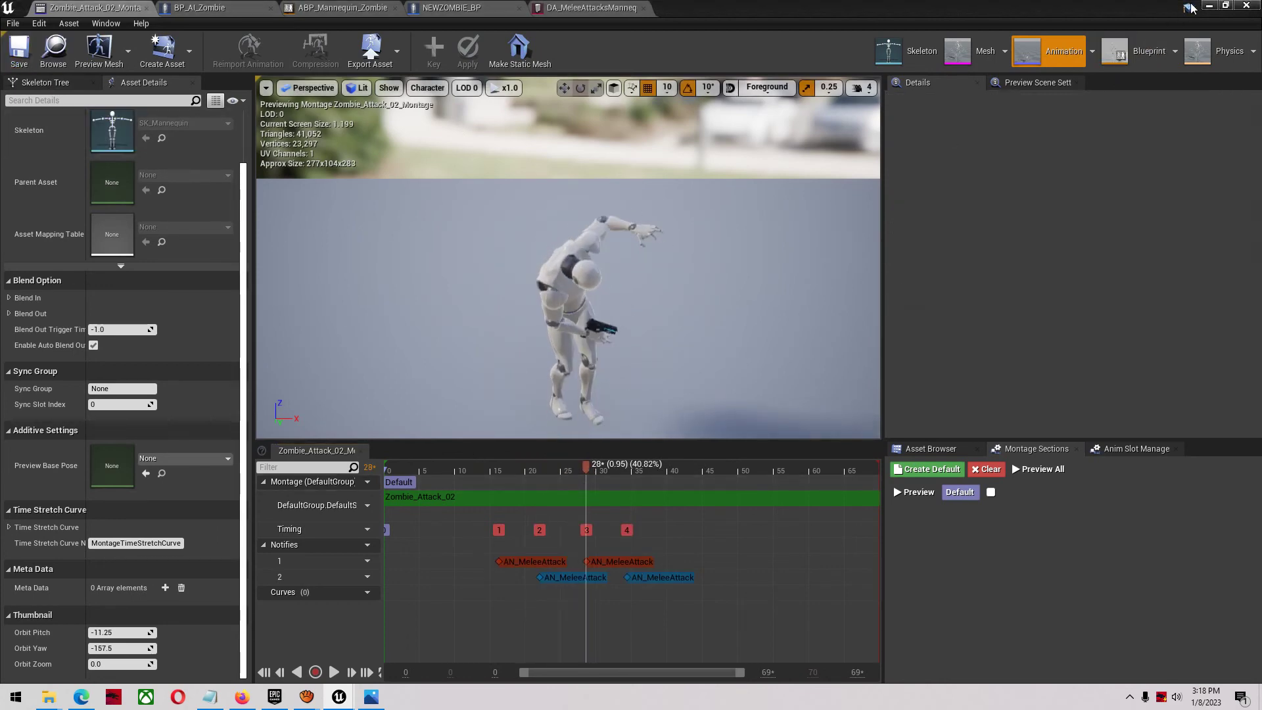
- Play-test the level again near the zombie to check the damage from both strikes, and stop the session
click(1209, 6)
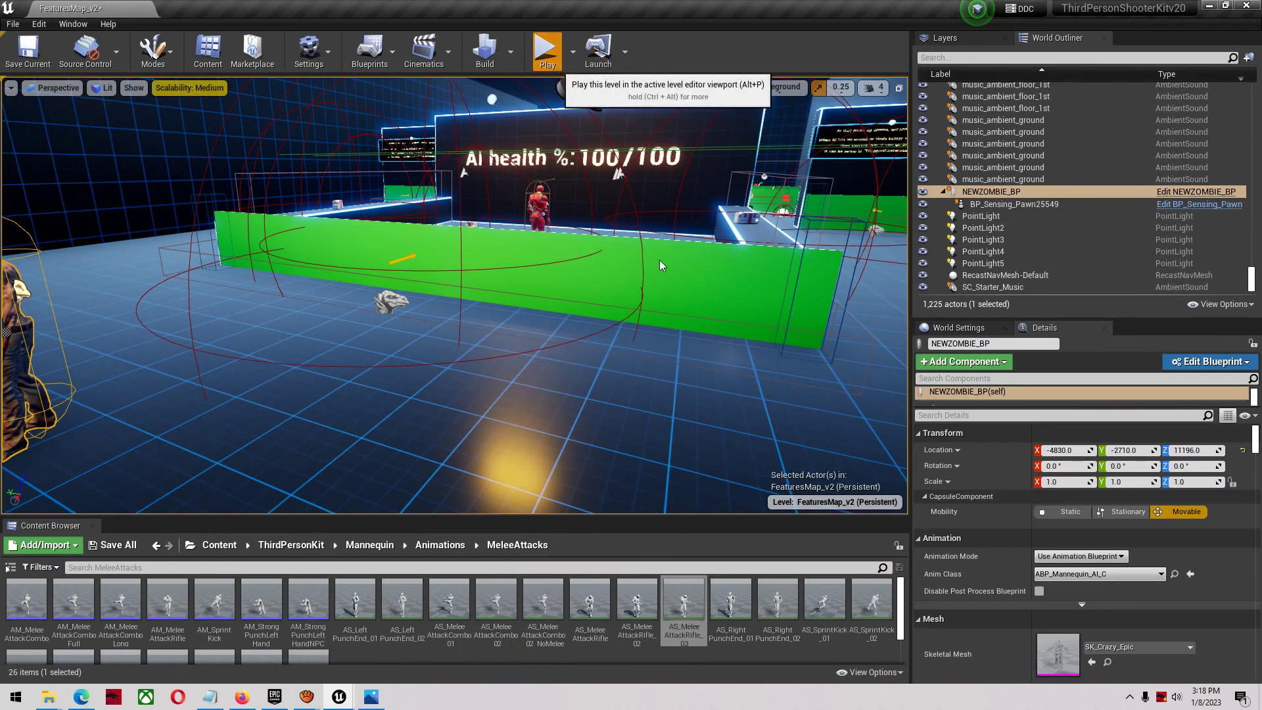
key(alt+p)
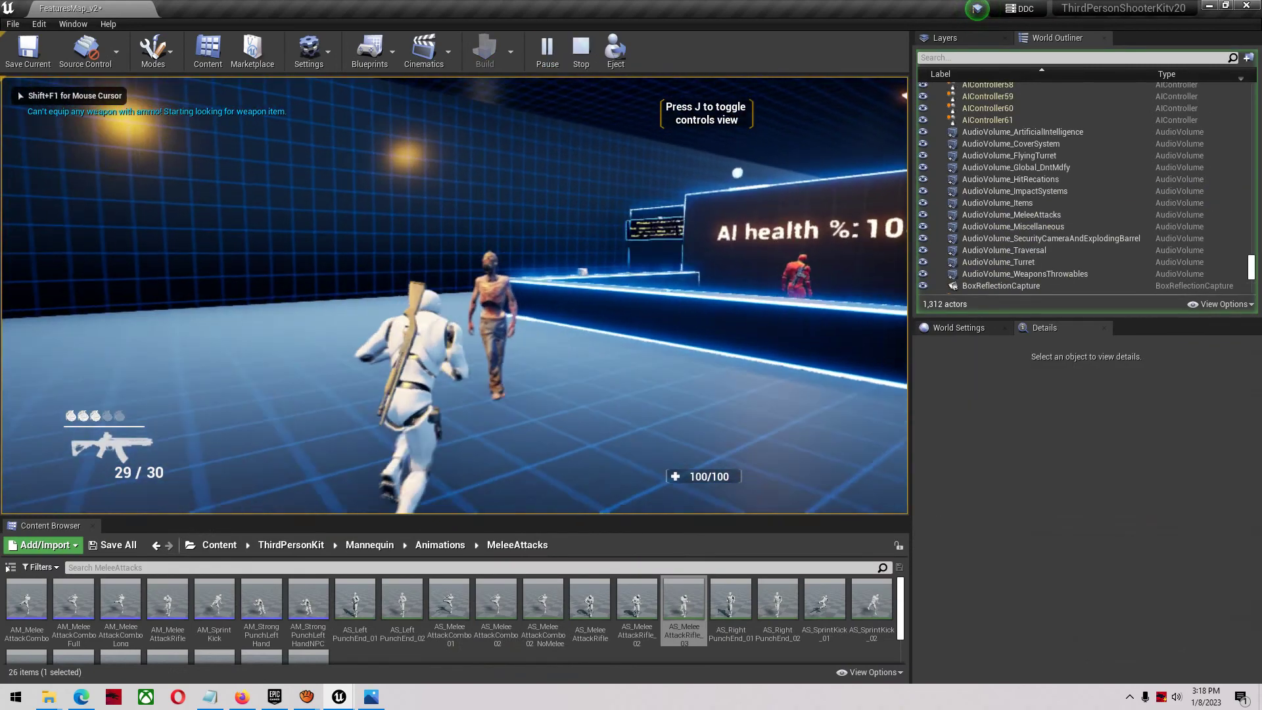
key(w)
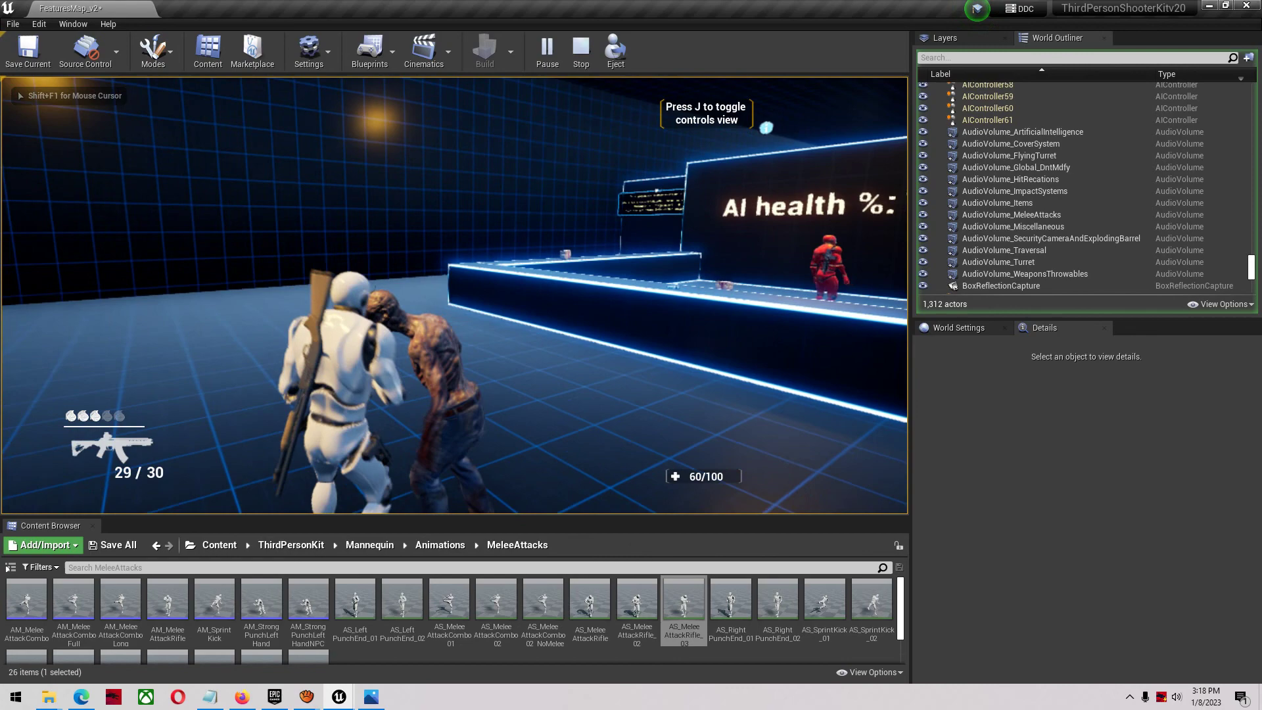
key(s)
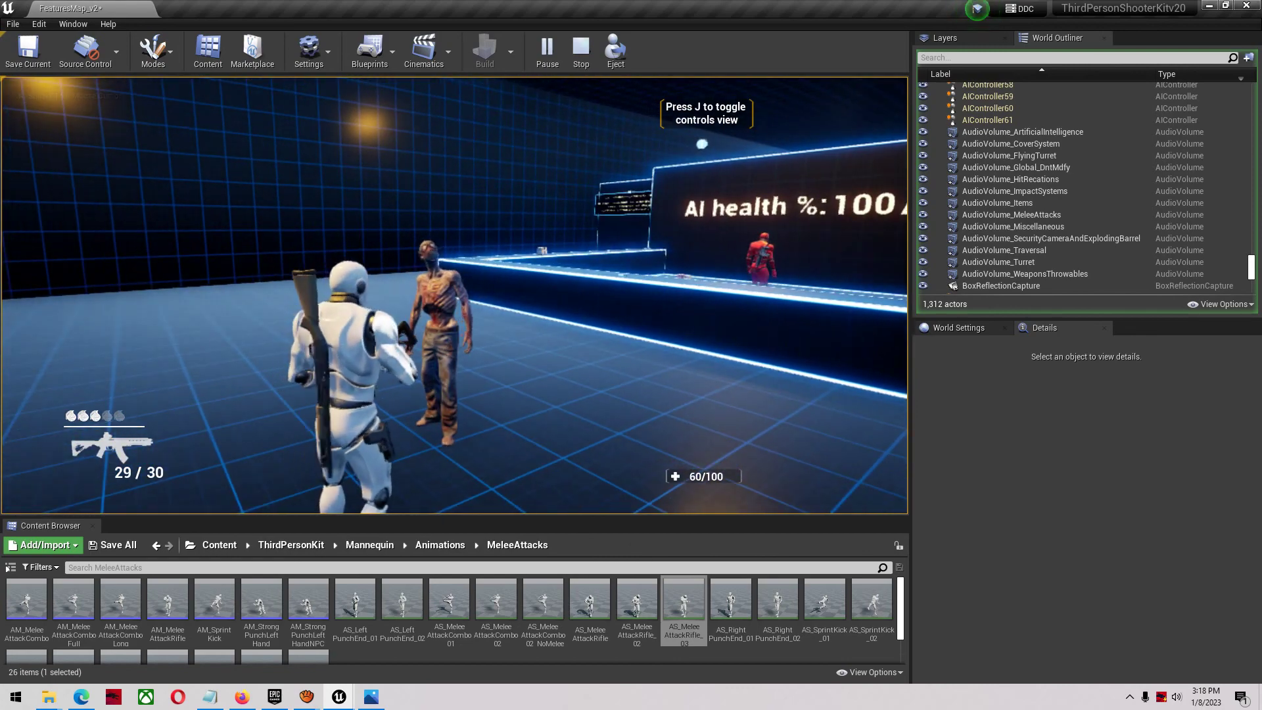
key(Escape)
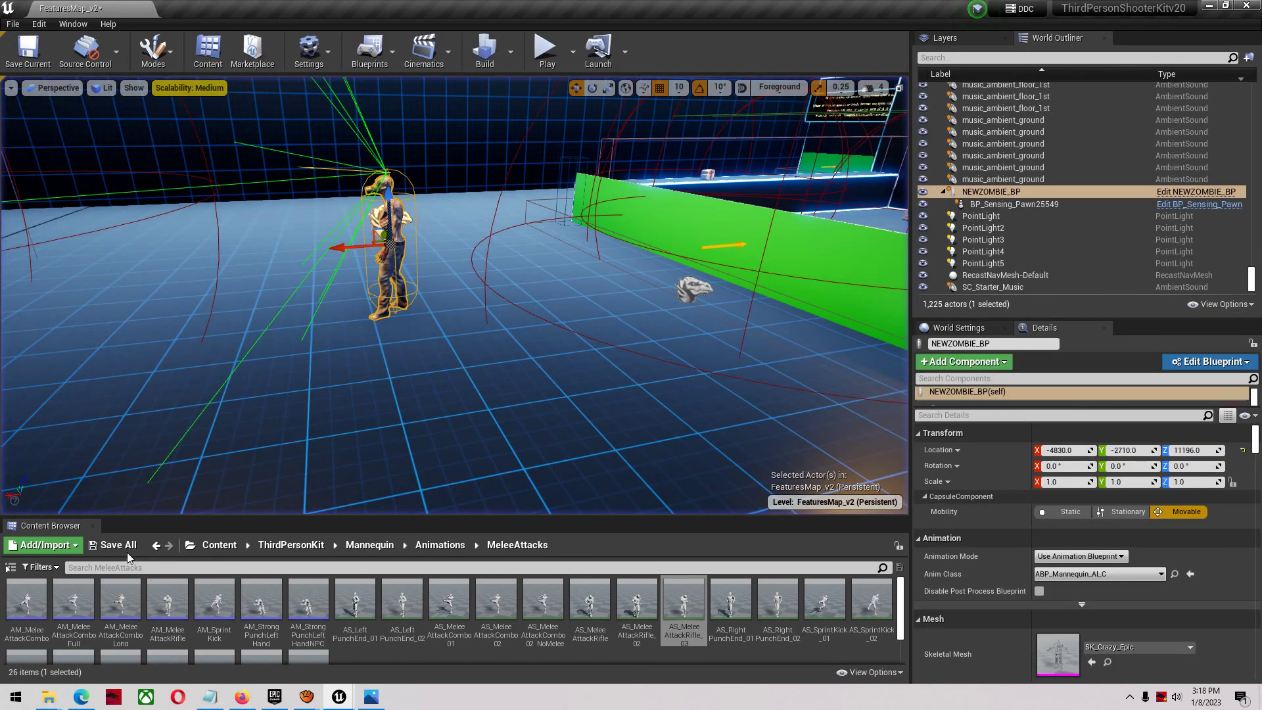
- Save all modified content including the FeaturesMap_v2 level, and minimize the editor
key(ctrl+shift+s)
click(744, 469)
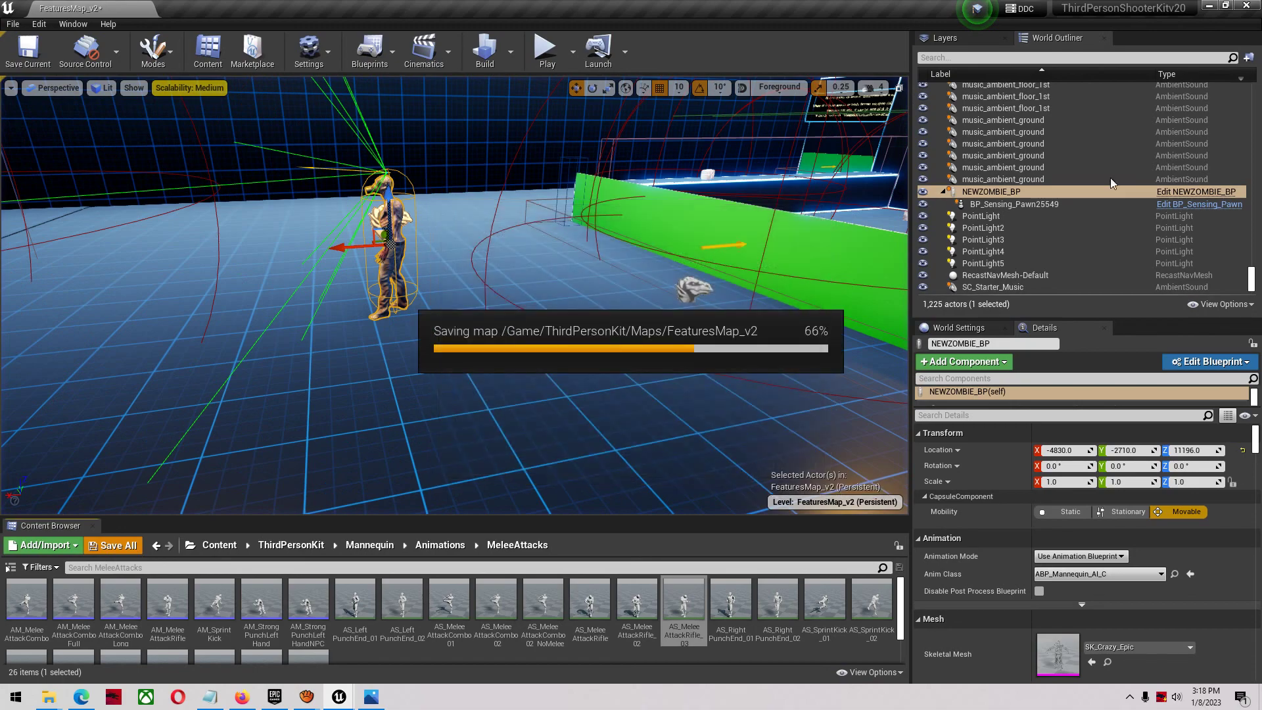
click(1209, 6)
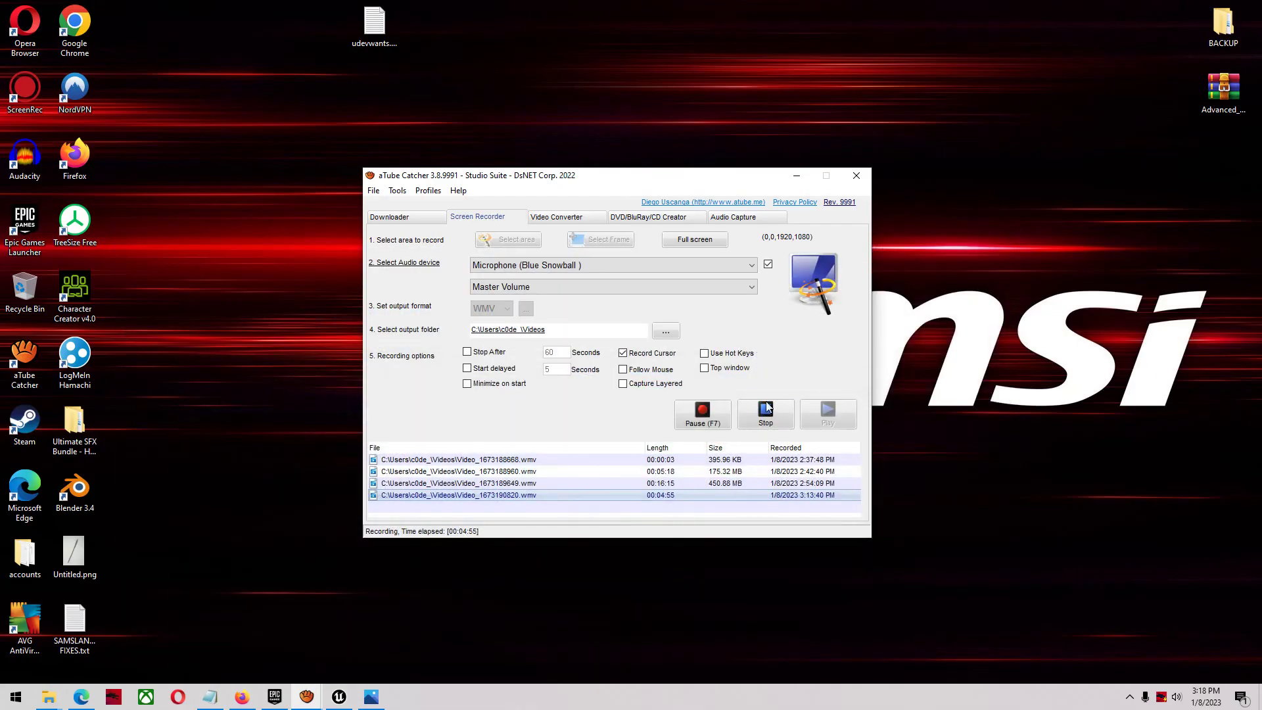